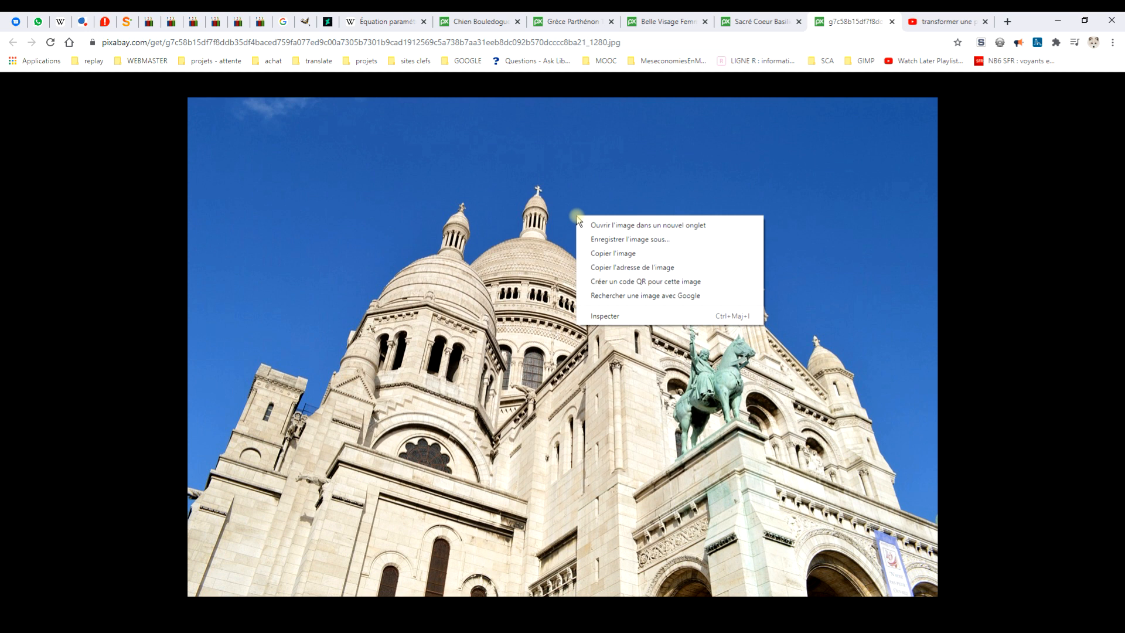
# Copy the Sacré-Coeur photo from the Pixabay page and paste it as a new image in GIMP.
pyautogui.click(609, 253)
pyautogui.click(340, 624)
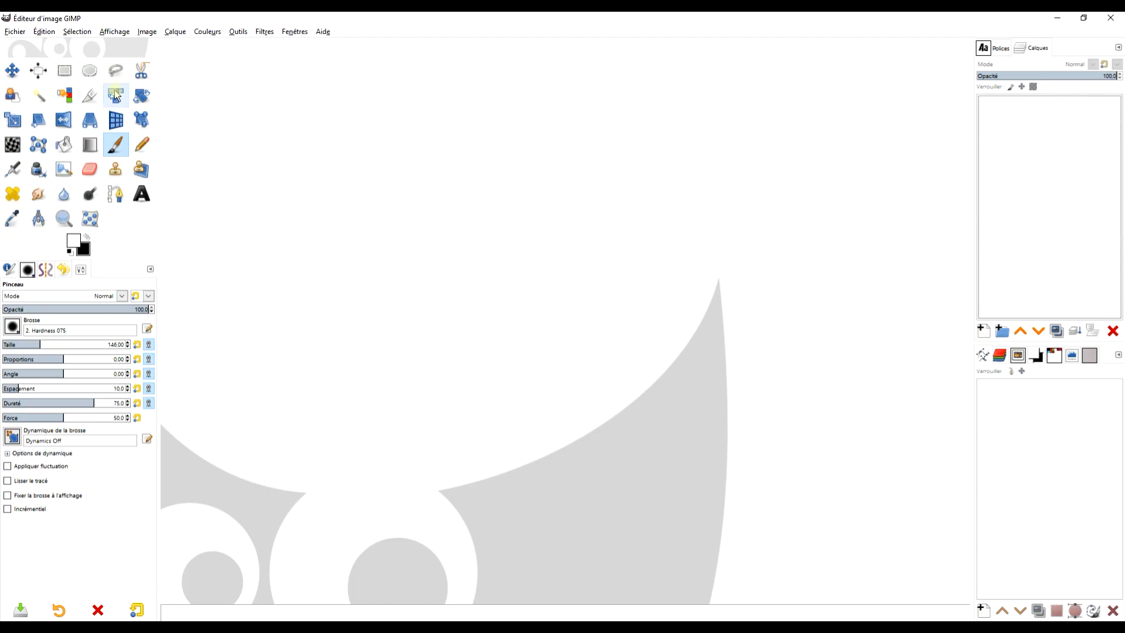
pyautogui.click(36, 33)
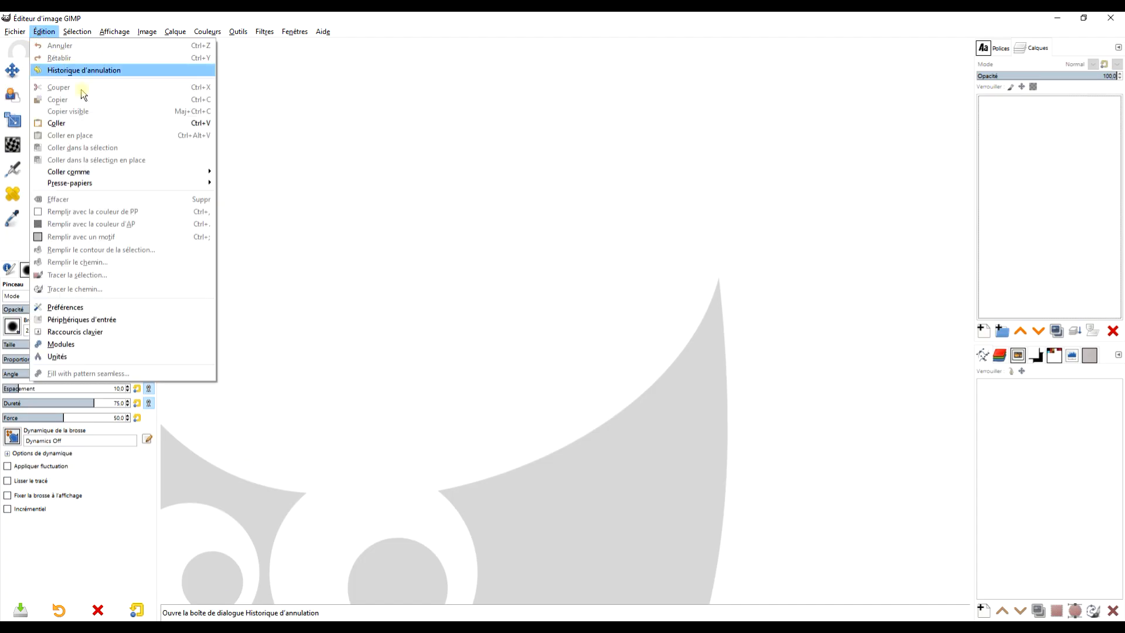
pyautogui.moveTo(199, 172)
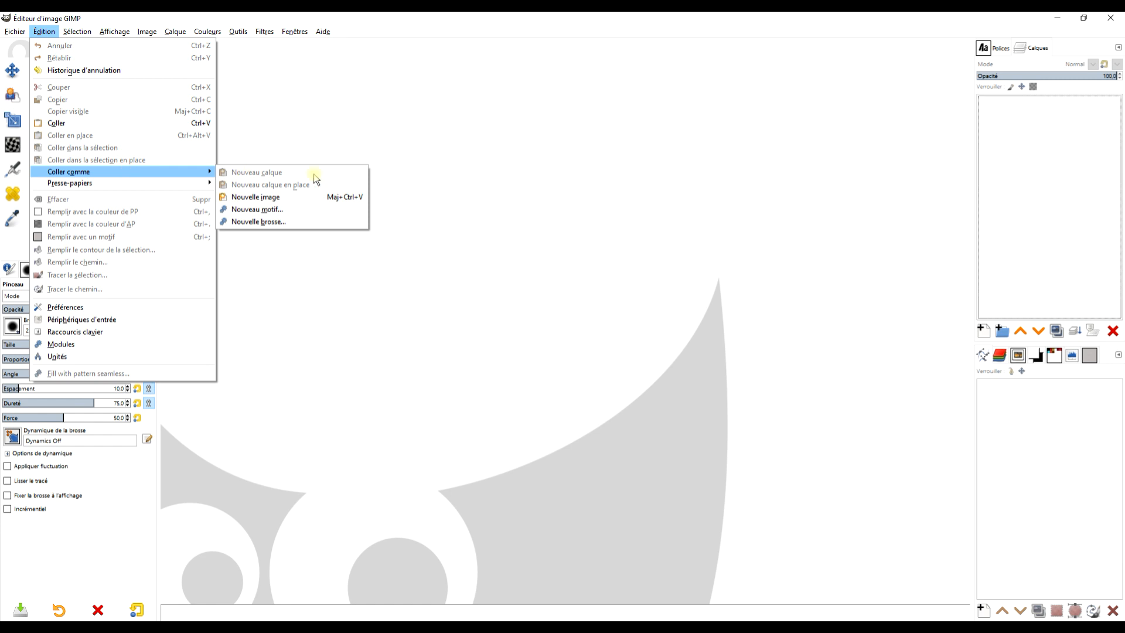
pyautogui.click(288, 202)
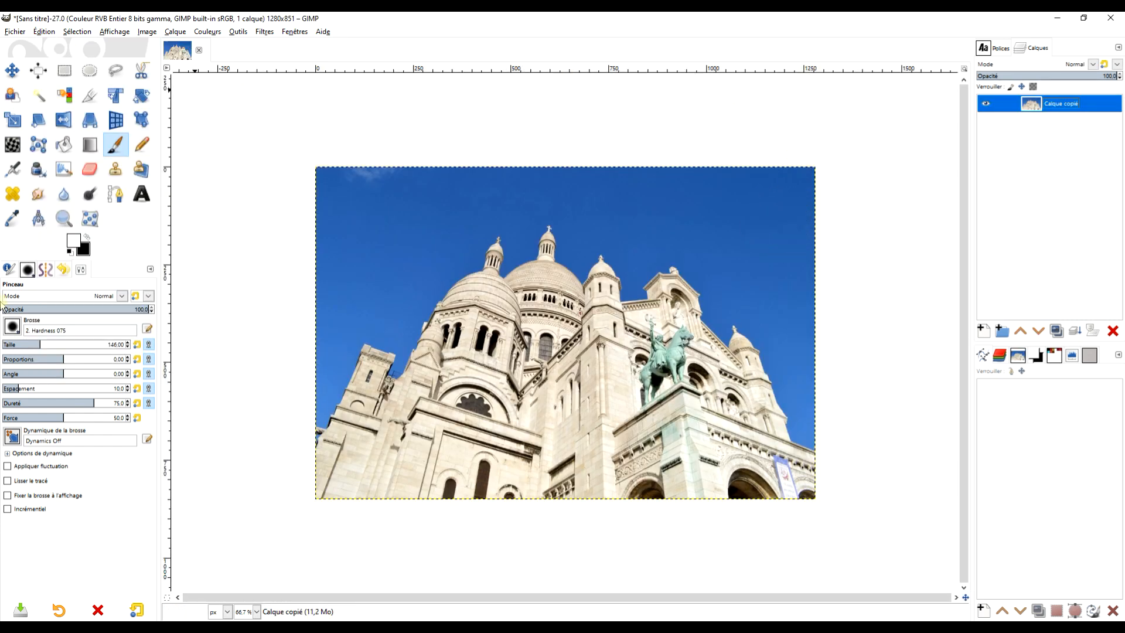
# Rename the pasted photo's layer as "sacré coeur couleur".
pyautogui.click(63, 220)
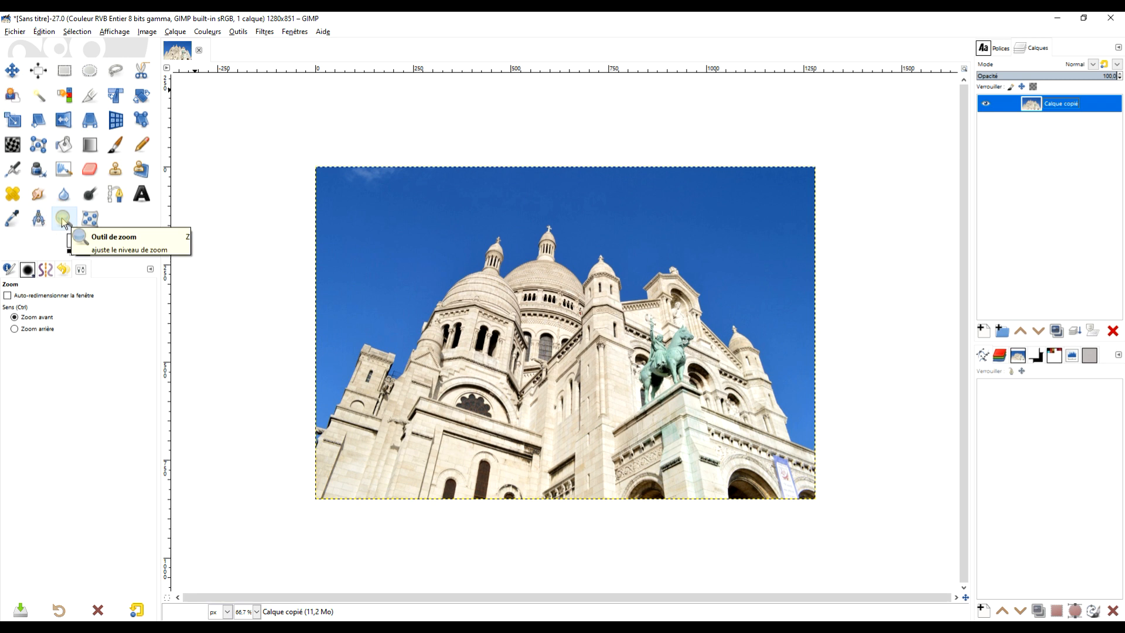
pyautogui.click(79, 270)
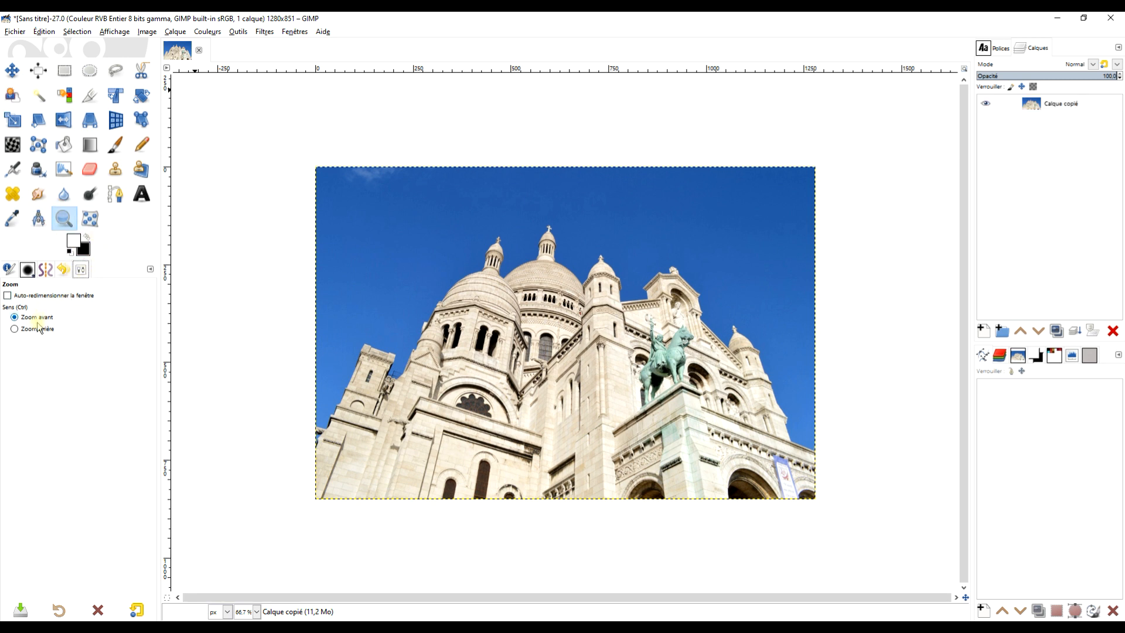
pyautogui.moveTo(307, 159); pyautogui.dragTo(837, 513)
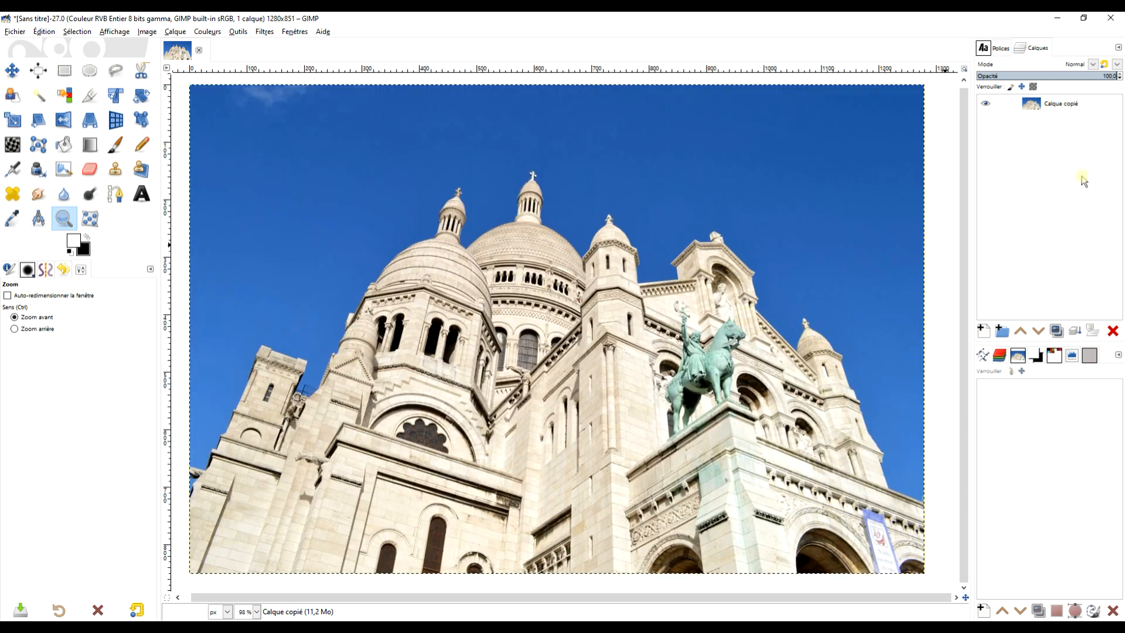
pyautogui.doubleClick(1081, 109)
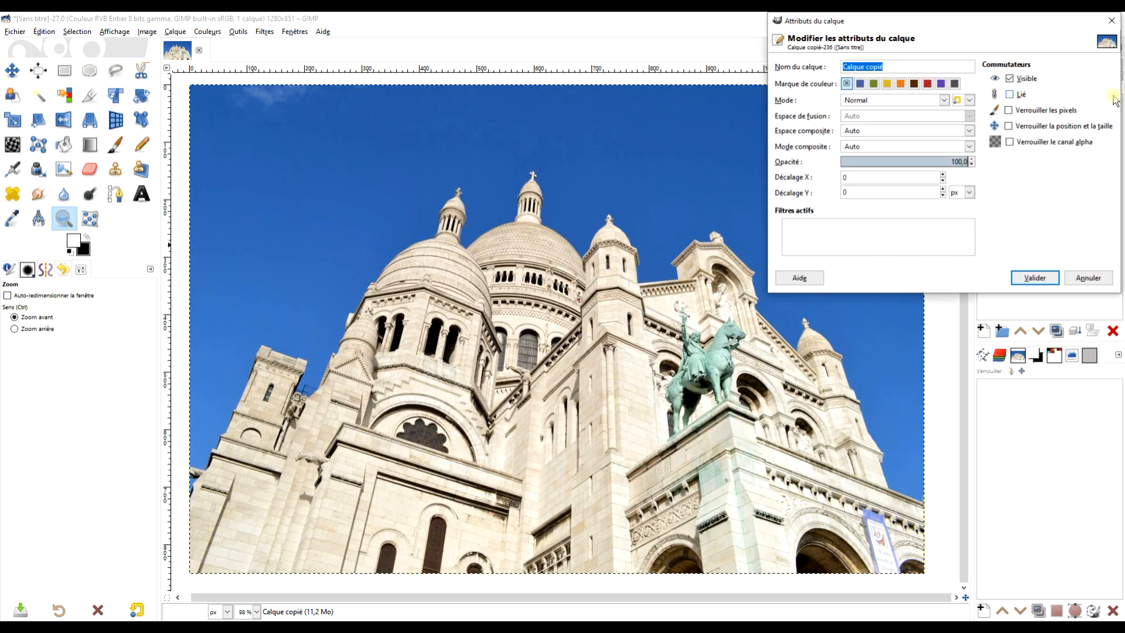
pyautogui.click(1087, 275)
pyautogui.doubleClick(1072, 104)
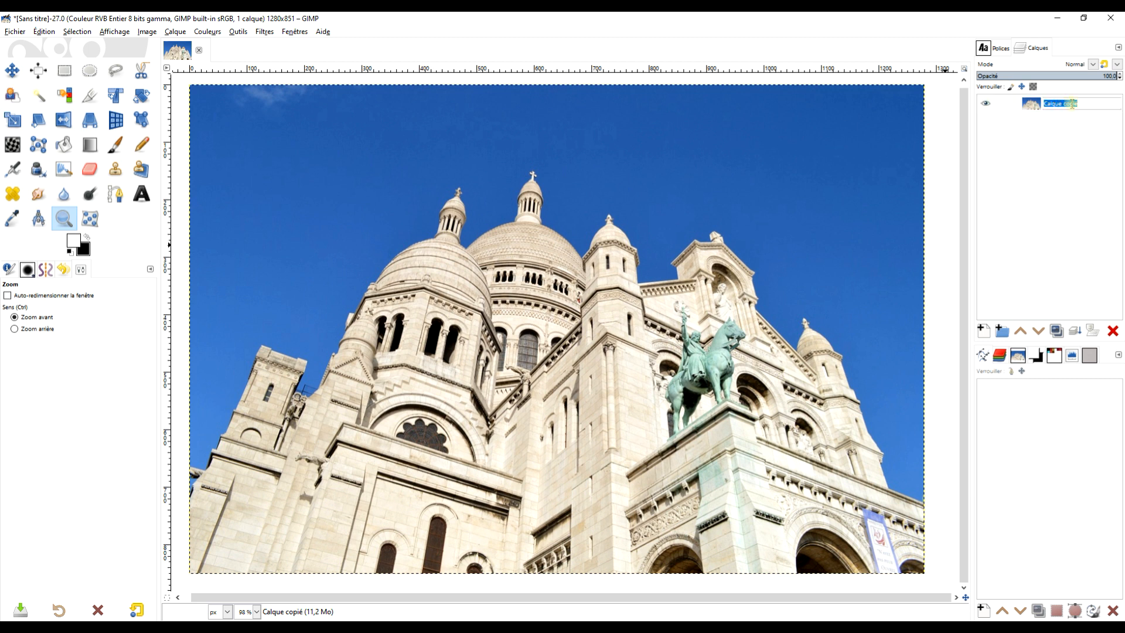
pyautogui.write('sacré coeur ')
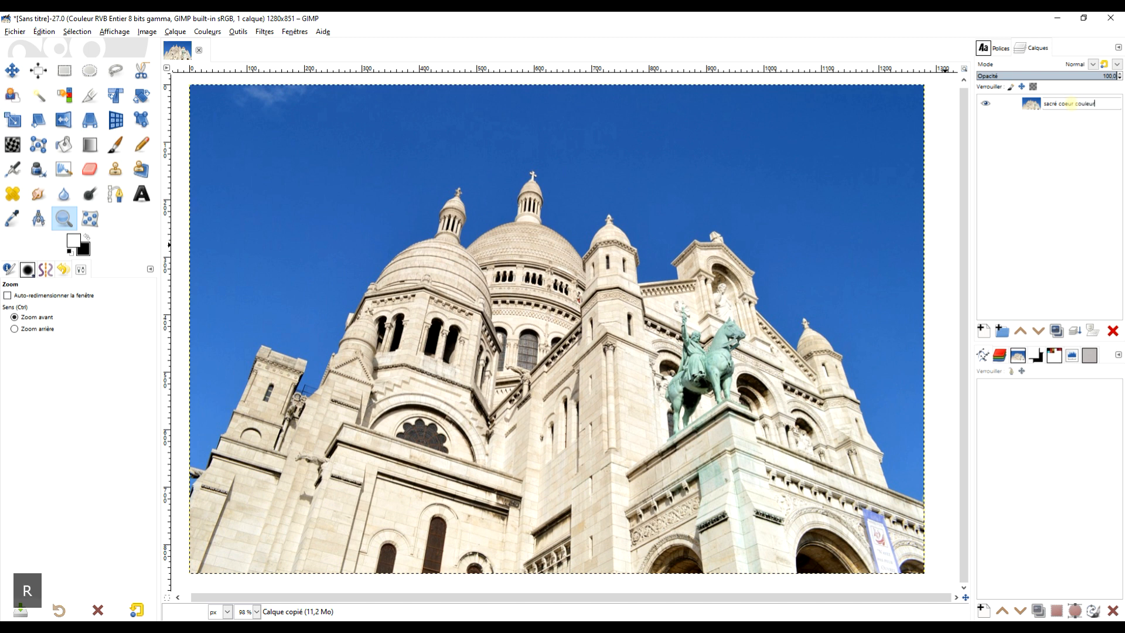
pyautogui.write('couleur')
pyautogui.press('Return')
# Duplicate the "sacré coeur couleur" layer and rename the copy "sacré coeur désaturé".
pyautogui.click(1057, 332)
pyautogui.doubleClick(1064, 104)
pyautogui.click(1097, 104)
pyautogui.moveTo(1073, 103); pyautogui.dragTo(998, 102)
pyautogui.press('BackSpace')
pyautogui.press('End')
pyautogui.press('BackSpace')
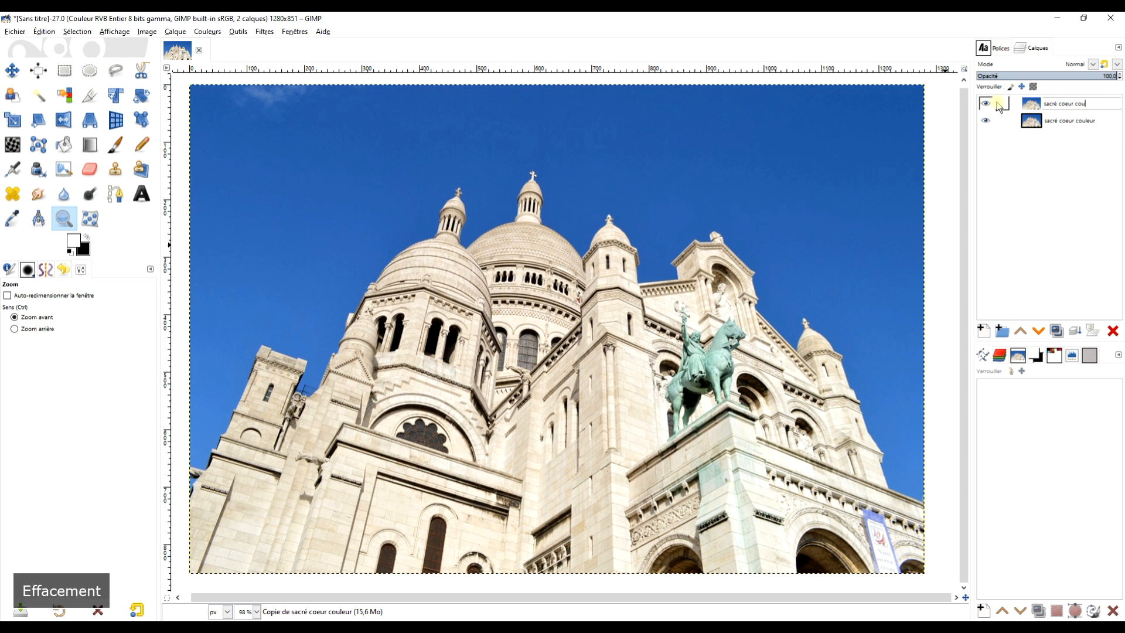
pyautogui.write('de"')
pyautogui.press('BackSpace')
pyautogui.write('é')
pyautogui.press('BackSpace')
pyautogui.write('sa')
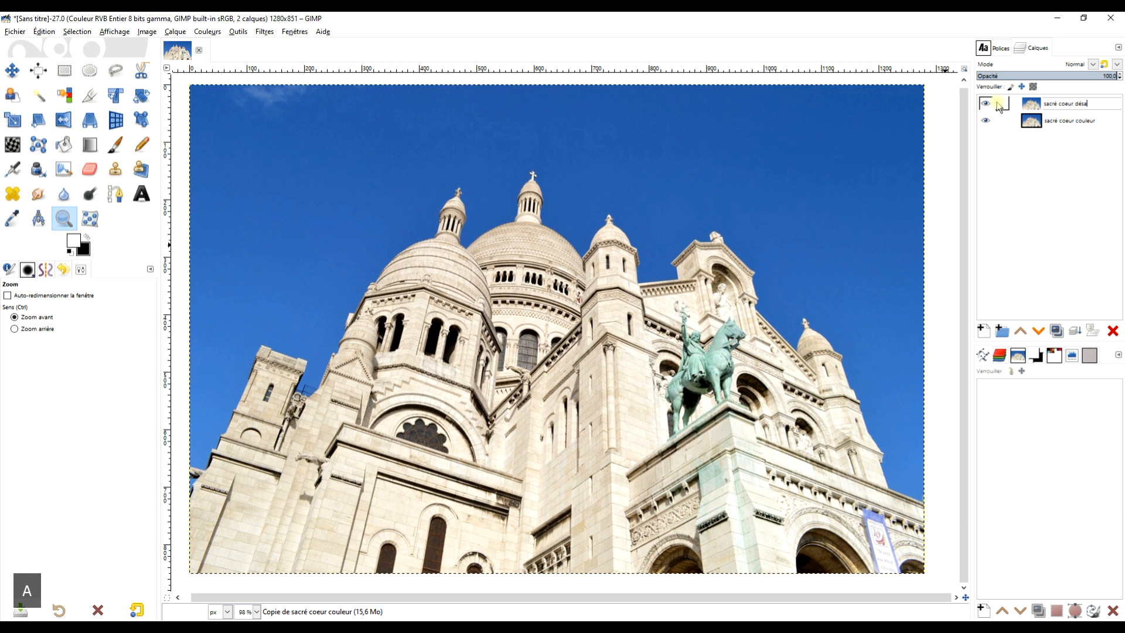
pyautogui.write('turé')
pyautogui.press('Return')
# Duplicate the "sacré coeur couleur" layer again and rename this copy "ORIGINAL".
pyautogui.click(1034, 120)
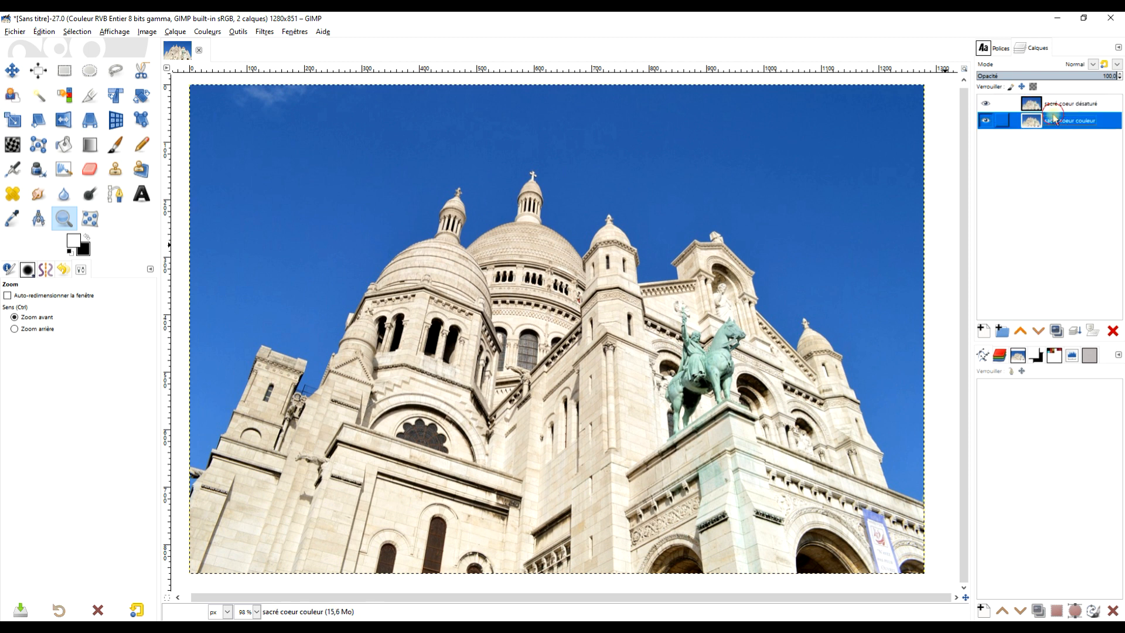
pyautogui.click(1057, 332)
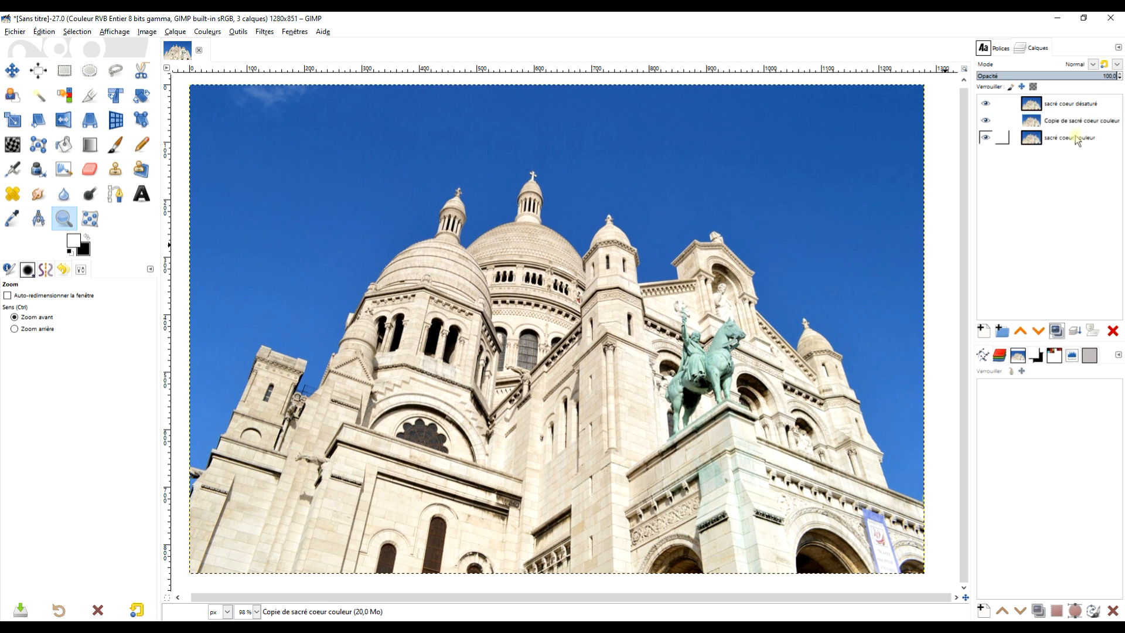
pyautogui.doubleClick(1075, 121)
pyautogui.press('capslock')
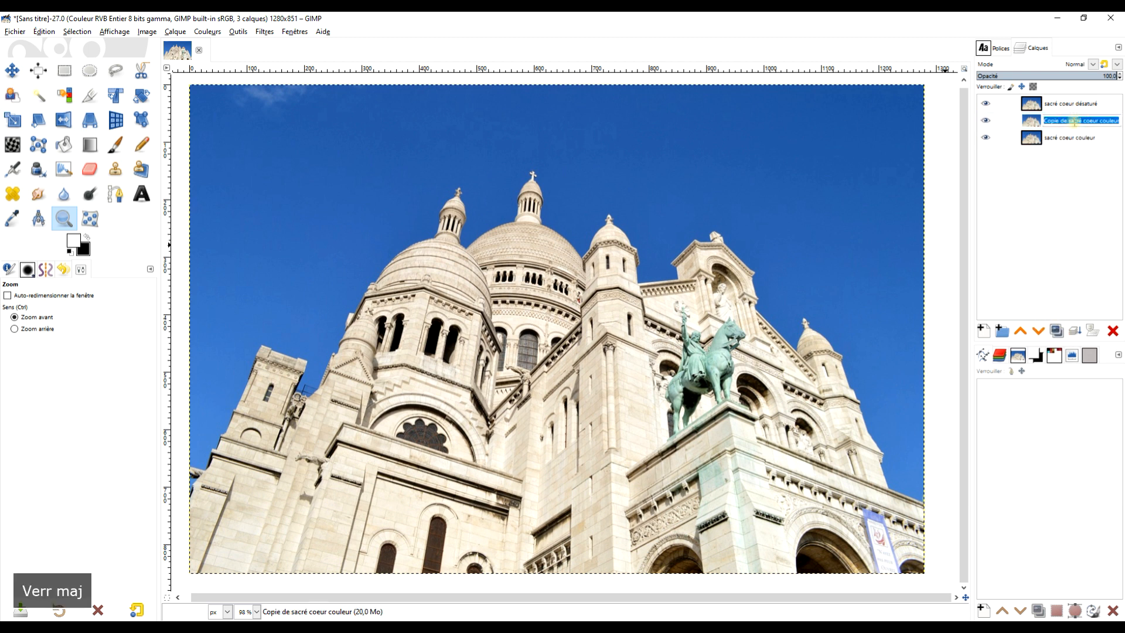
pyautogui.write('ORIGINAL')
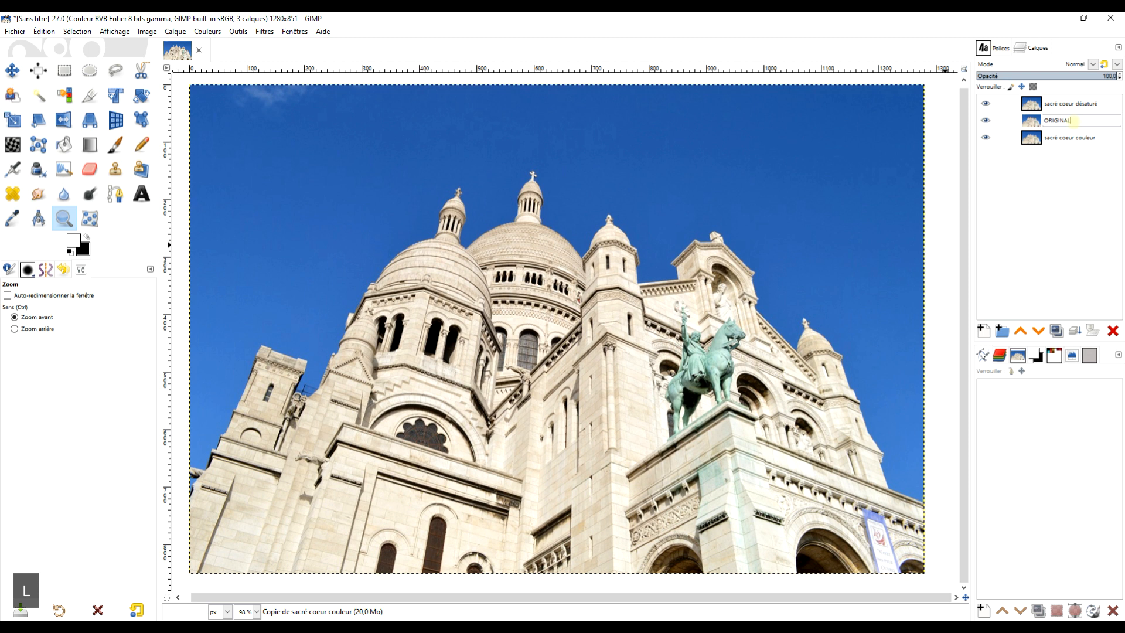
pyautogui.press('Return')
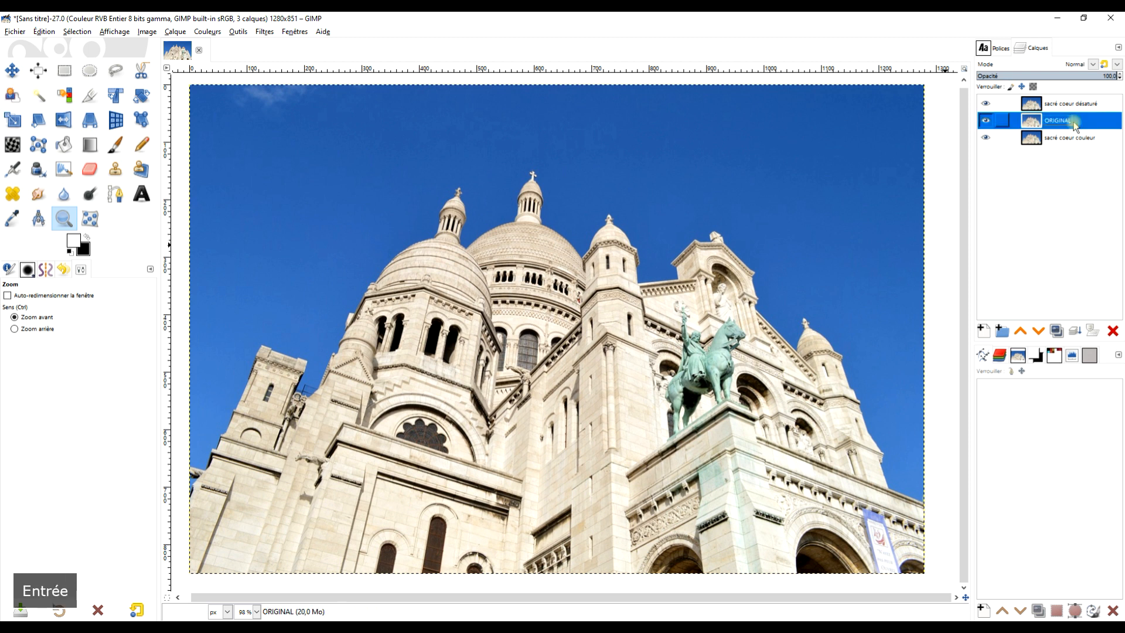
# Move the "ORIGINAL" layer to the bottom of the layer stack and hide it.
pyautogui.click(1039, 332)
pyautogui.click(1060, 167)
pyautogui.click(998, 140)
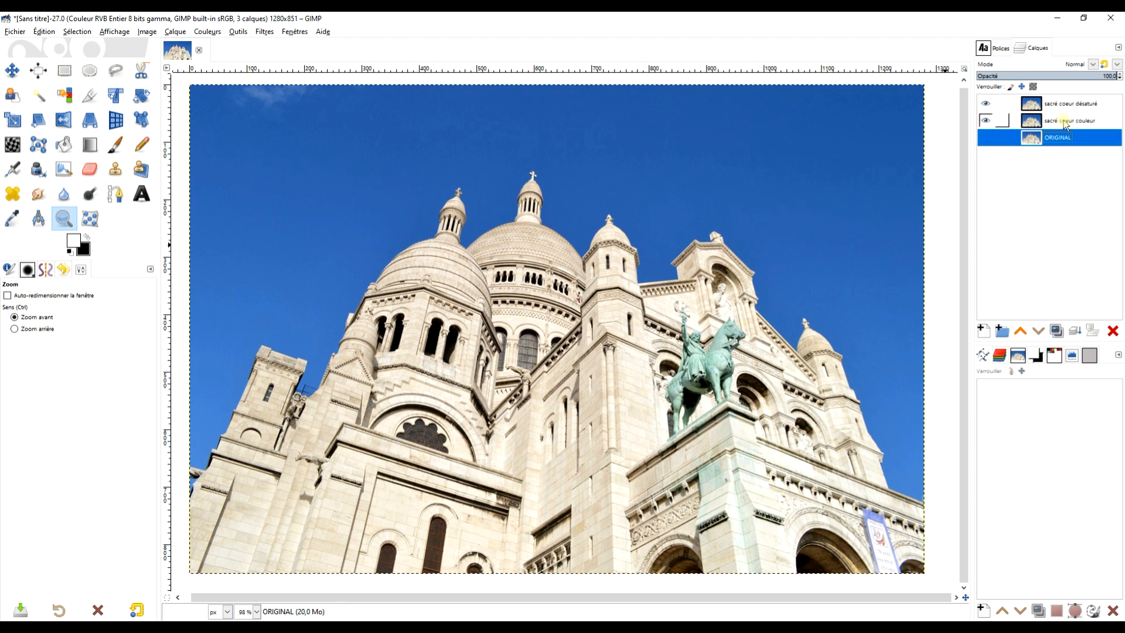
# Hide the "sacré coeur désaturé" layer and make "sacré coeur couleur" the active layer.
pyautogui.click(1067, 120)
pyautogui.click(986, 104)
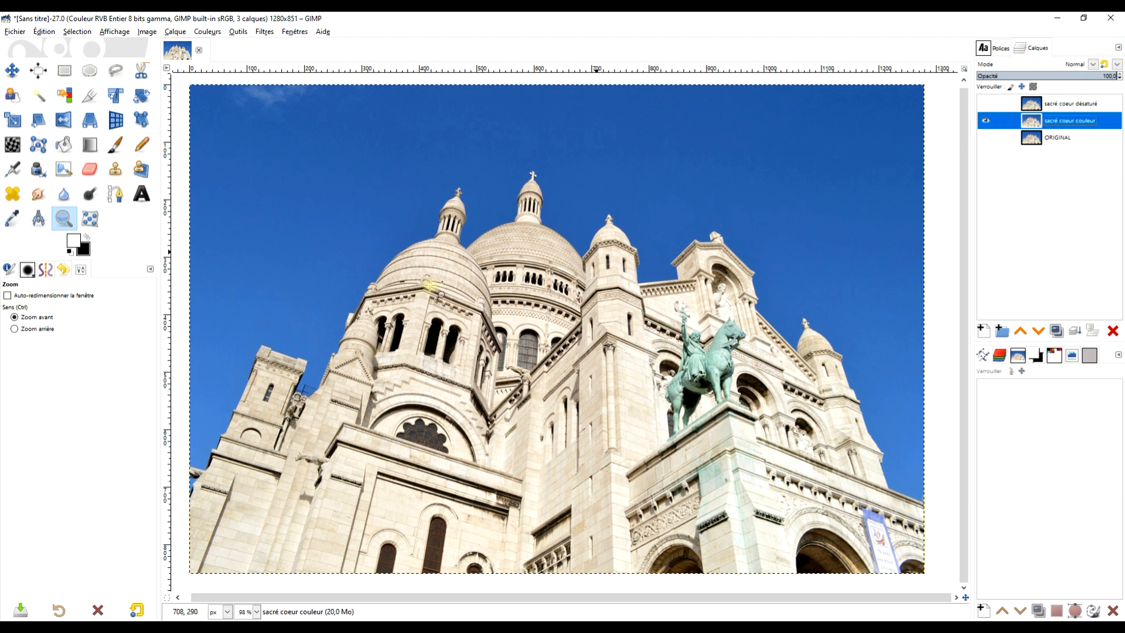
pyautogui.click(1042, 105)
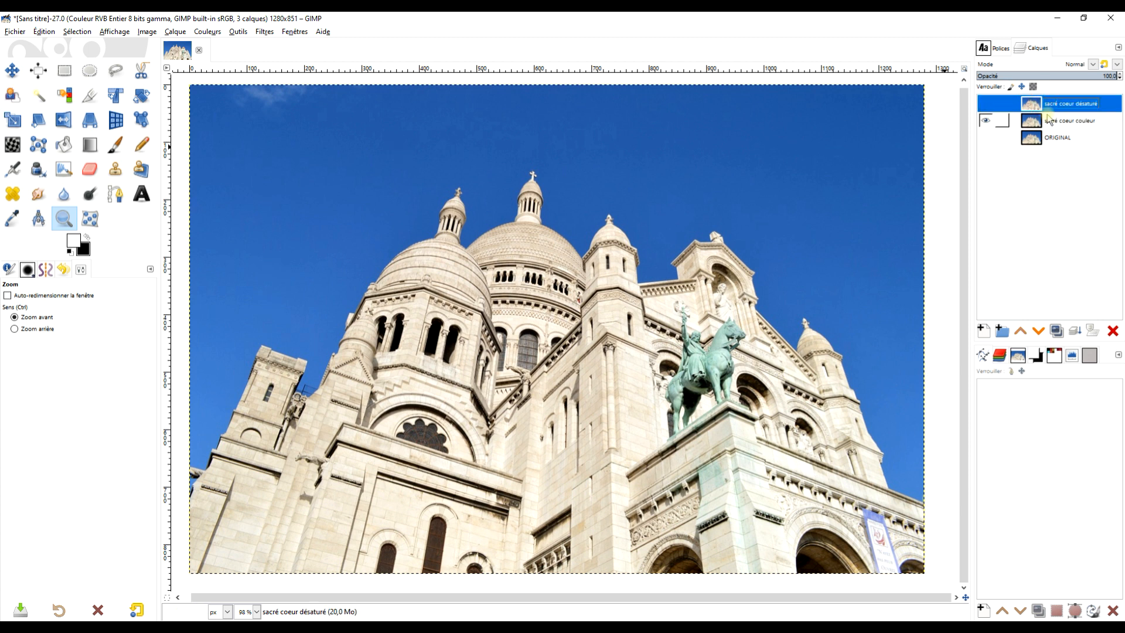
pyautogui.click(1048, 119)
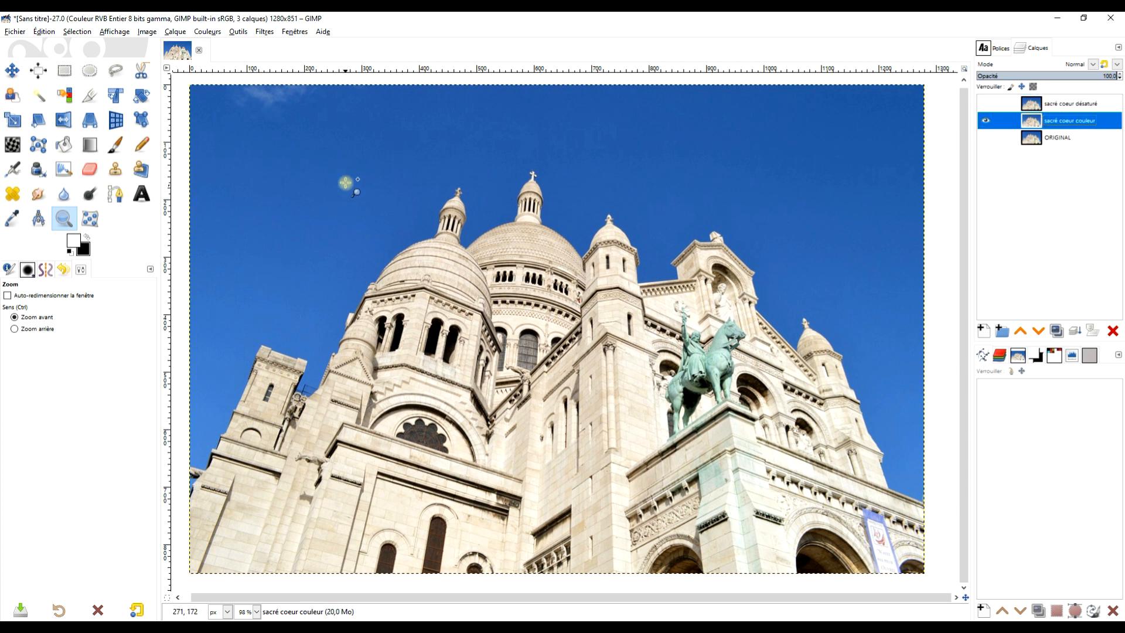
# Select the whole blue sky with Fuzzy Select by widening its threshold, and erase it from the "sacré coeur couleur" layer.
pyautogui.click(39, 95)
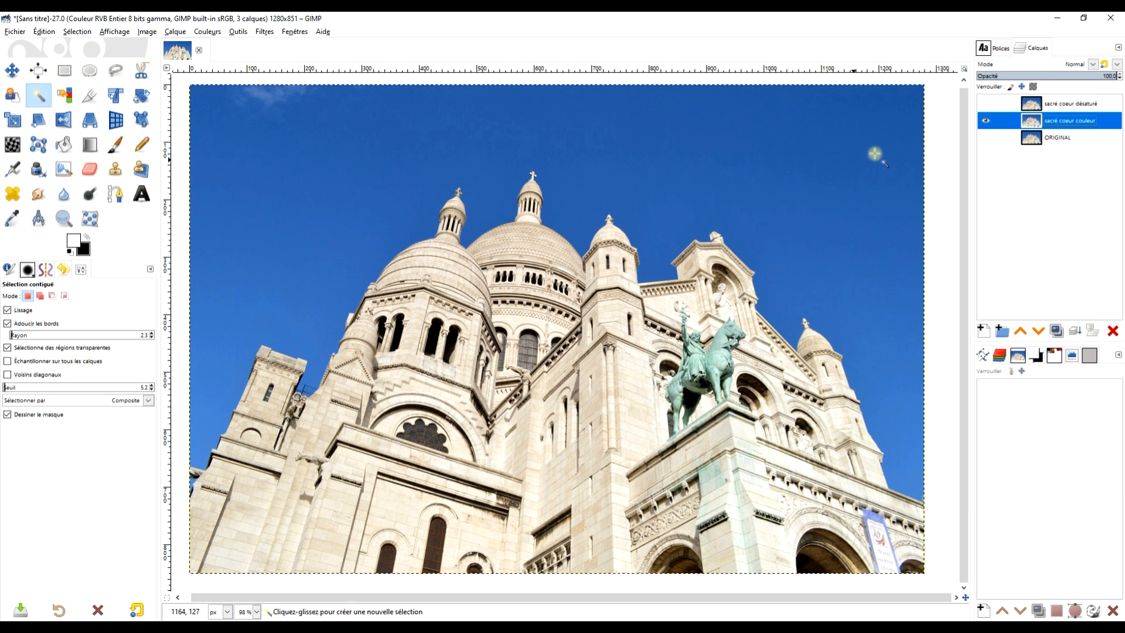
pyautogui.moveTo(668, 155); pyautogui.dragTo(651, 177)
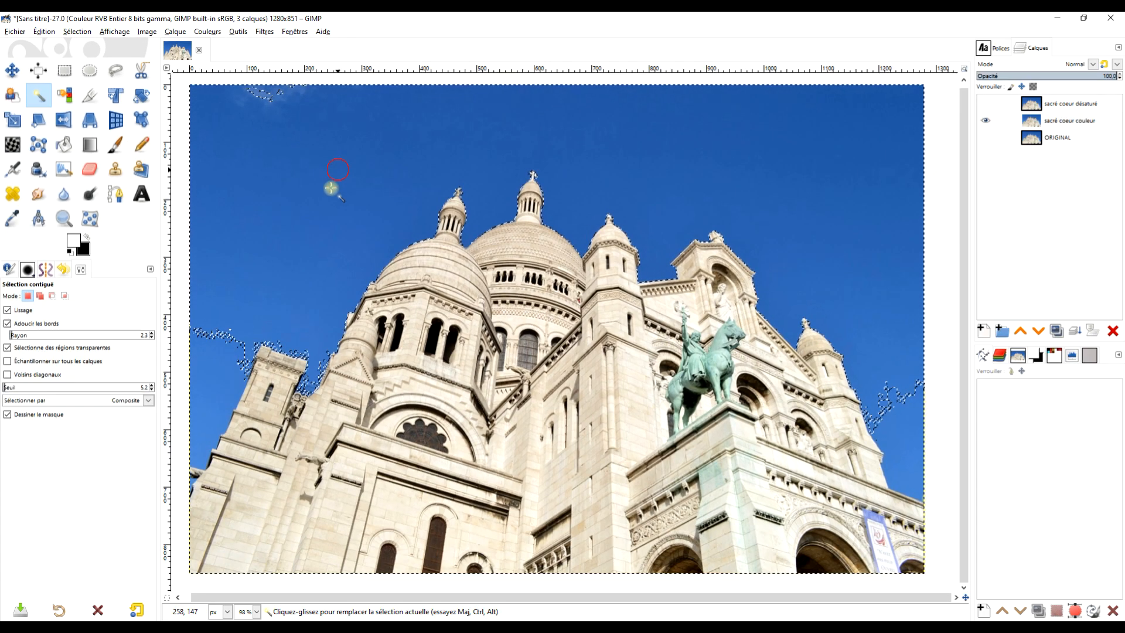
pyautogui.moveTo(354, 193); pyautogui.dragTo(300, 243)
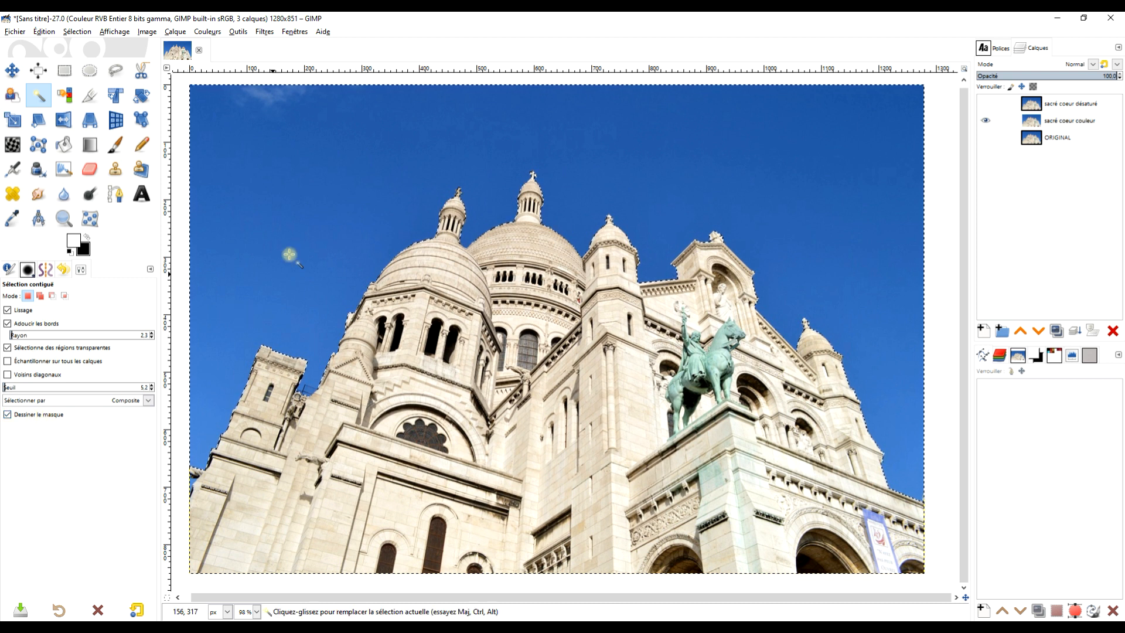
pyautogui.moveTo(316, 198); pyautogui.dragTo(319, 196)
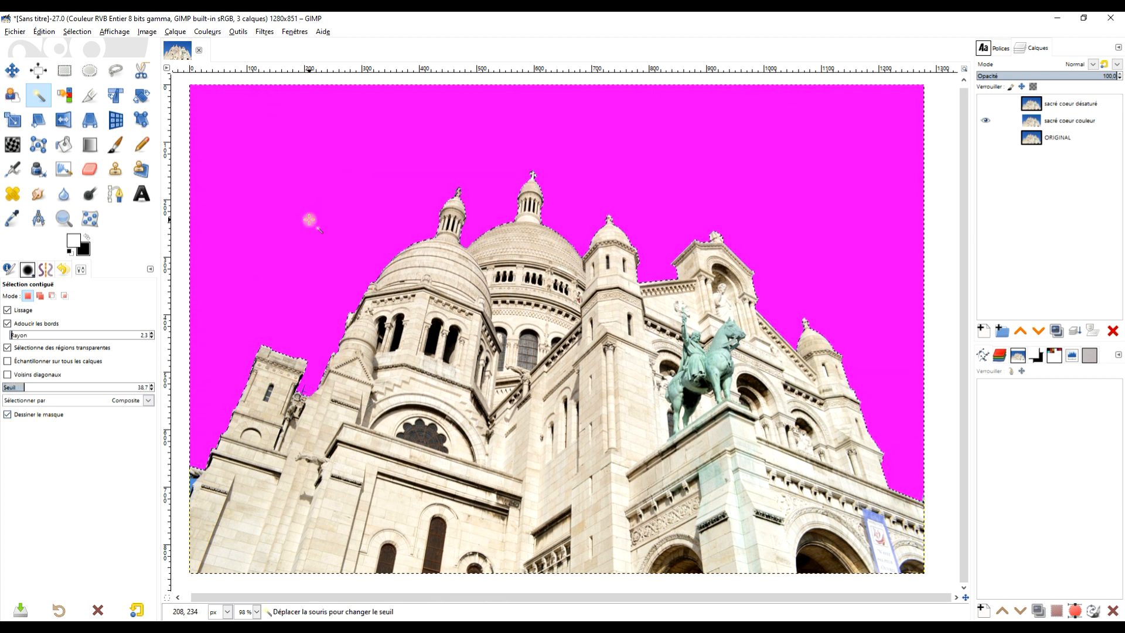
pyautogui.moveTo(309, 219); pyautogui.dragTo(309, 220)
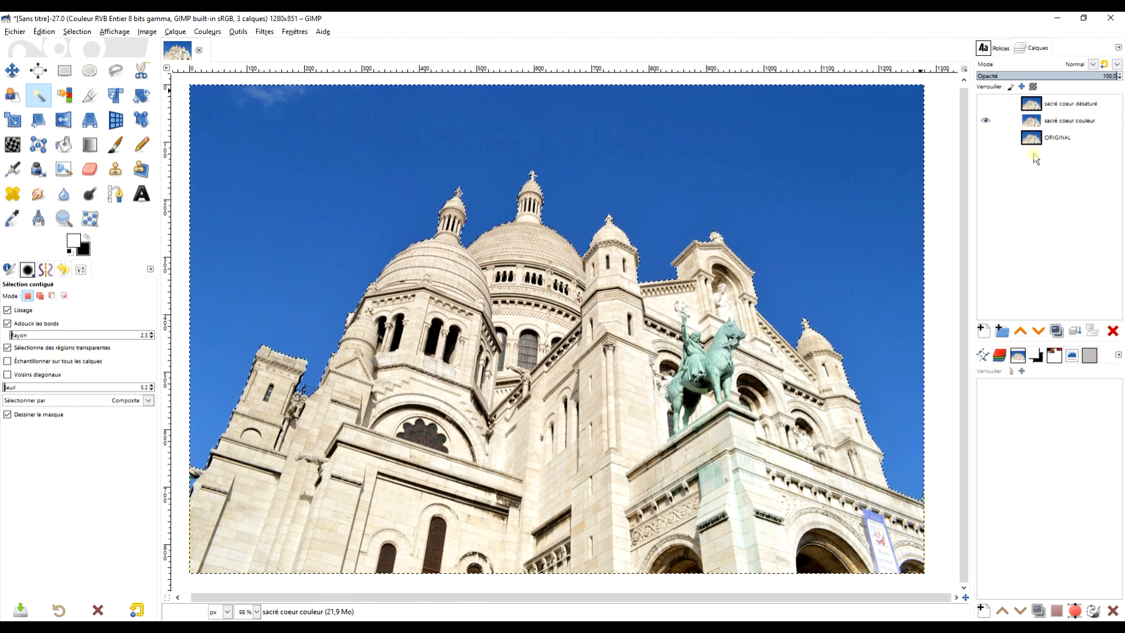
pyautogui.press('Delete')
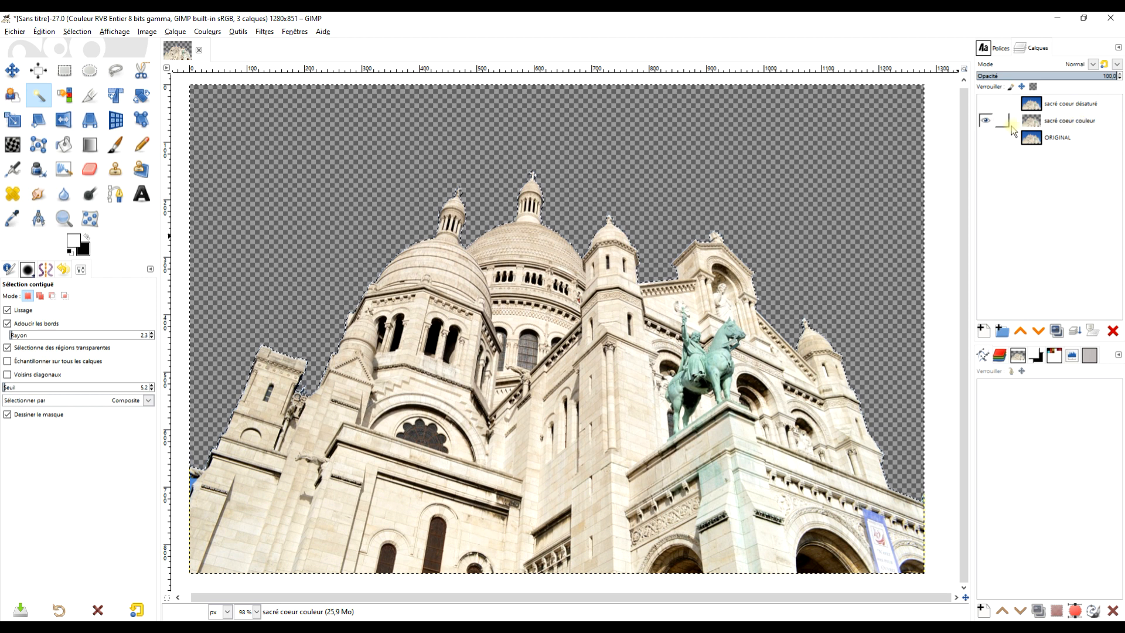
# Hide the "sacré coeur couleur" layer and remove the alpha channel from the "sacré coeur désaturé" layer.
pyautogui.click(985, 120)
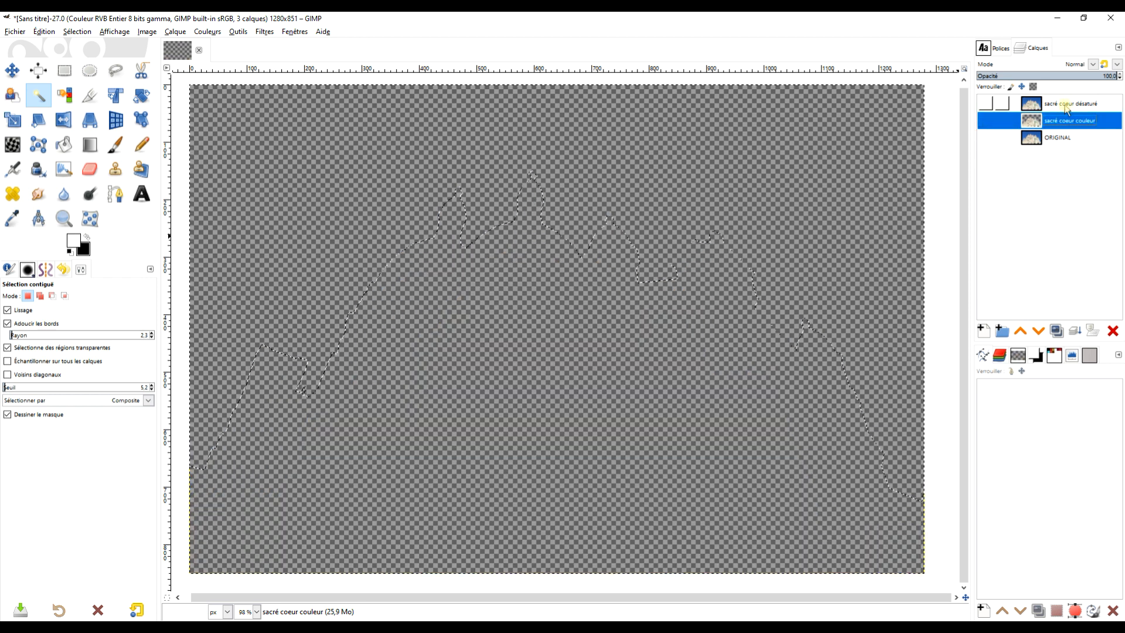
pyautogui.click(1066, 104)
pyautogui.rightClick(1067, 104)
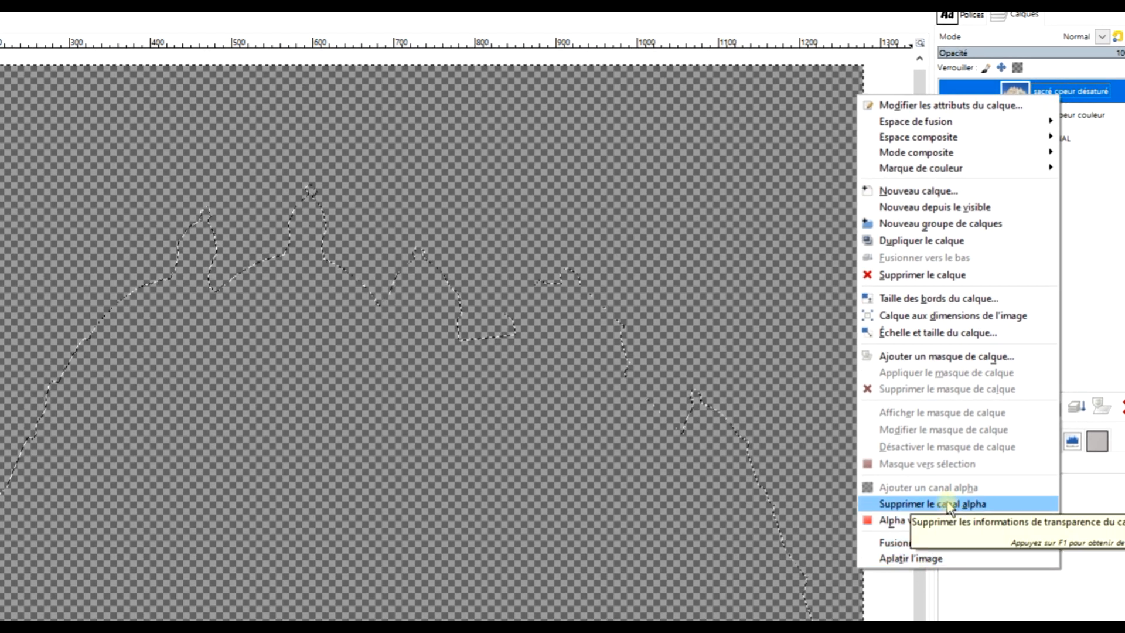
pyautogui.click(949, 503)
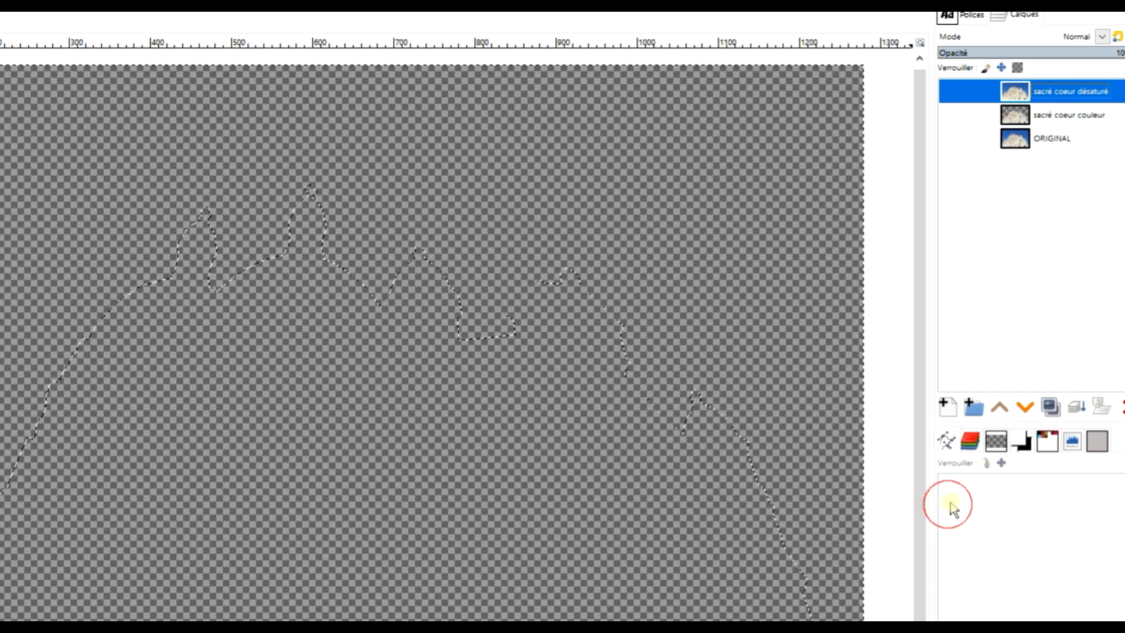
# Show the "sacré coeur désaturé" layer and clear its selected sky to the black background colour.
pyautogui.click(1055, 114)
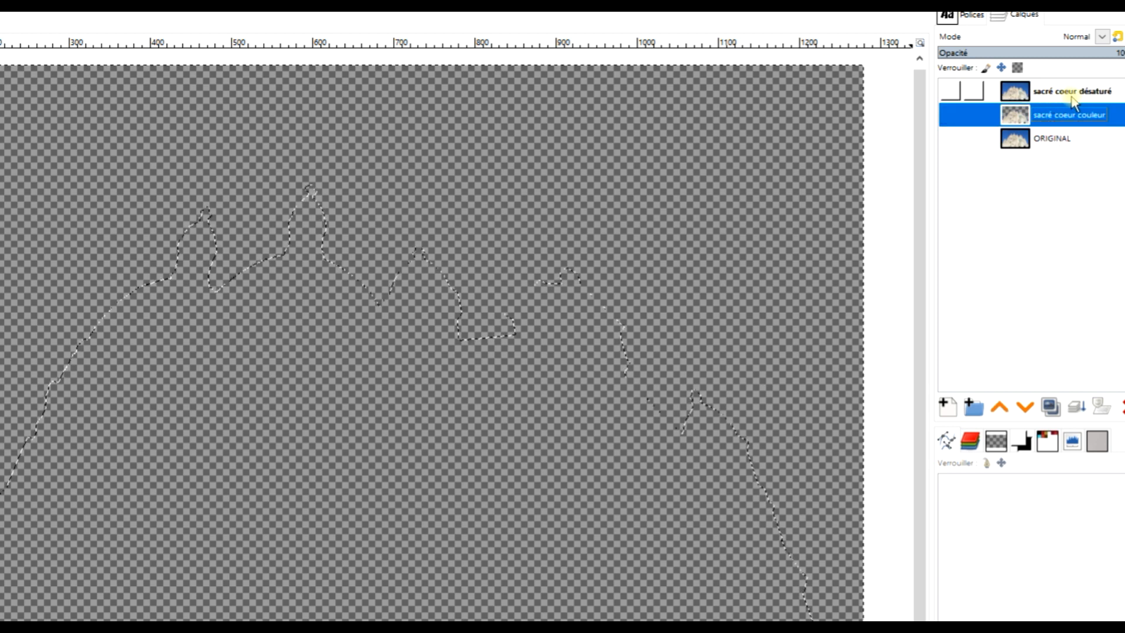
pyautogui.click(1054, 93)
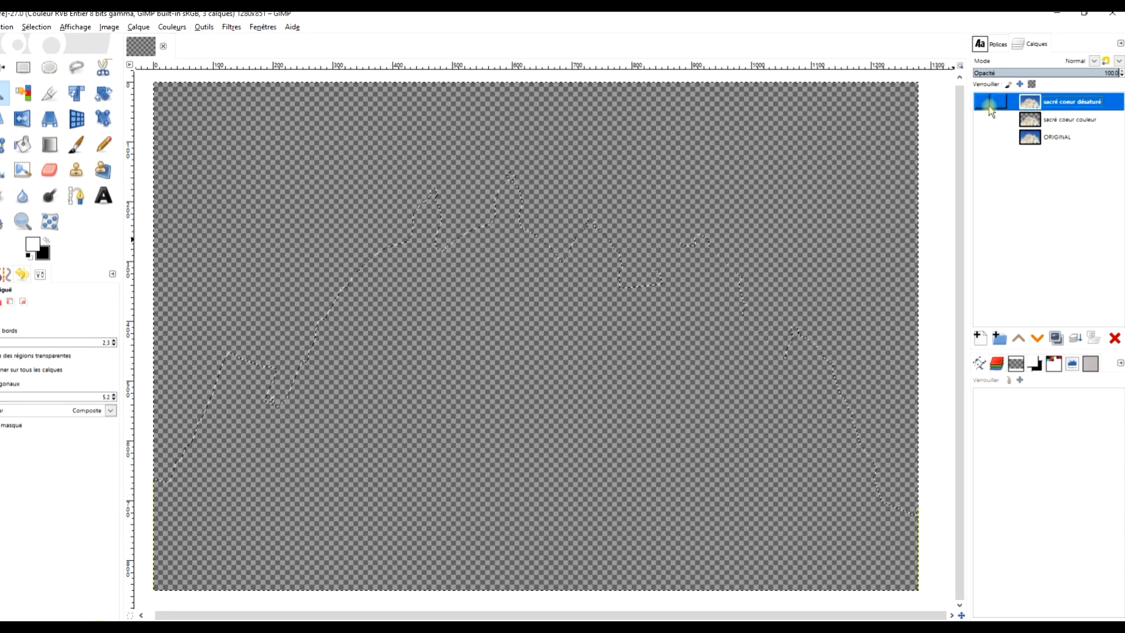
pyautogui.click(990, 103)
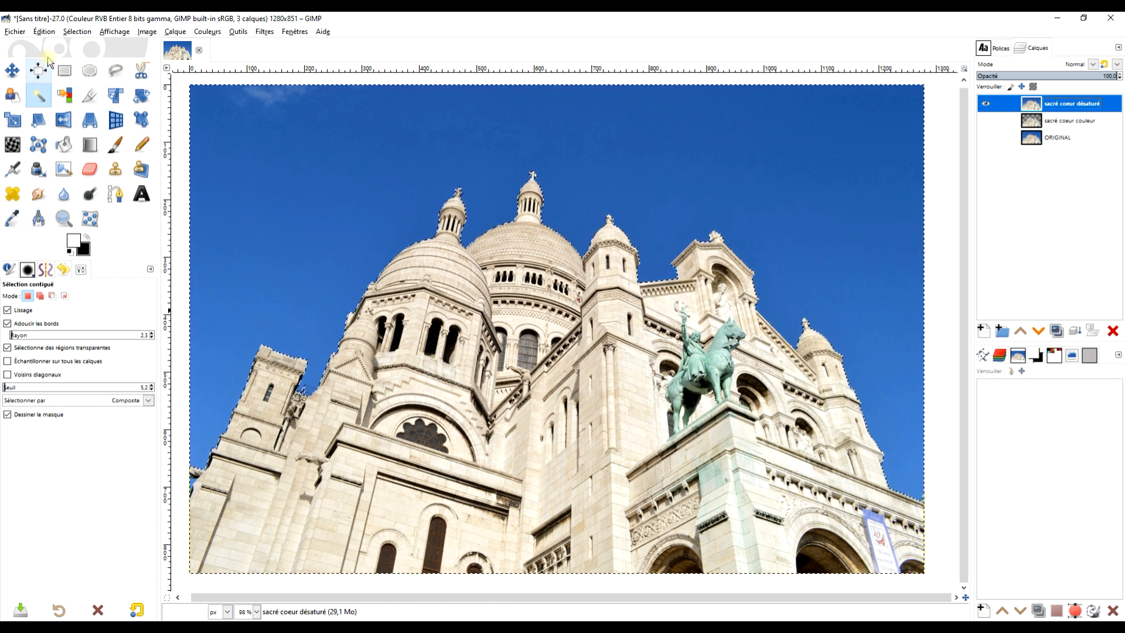
pyautogui.click(44, 32)
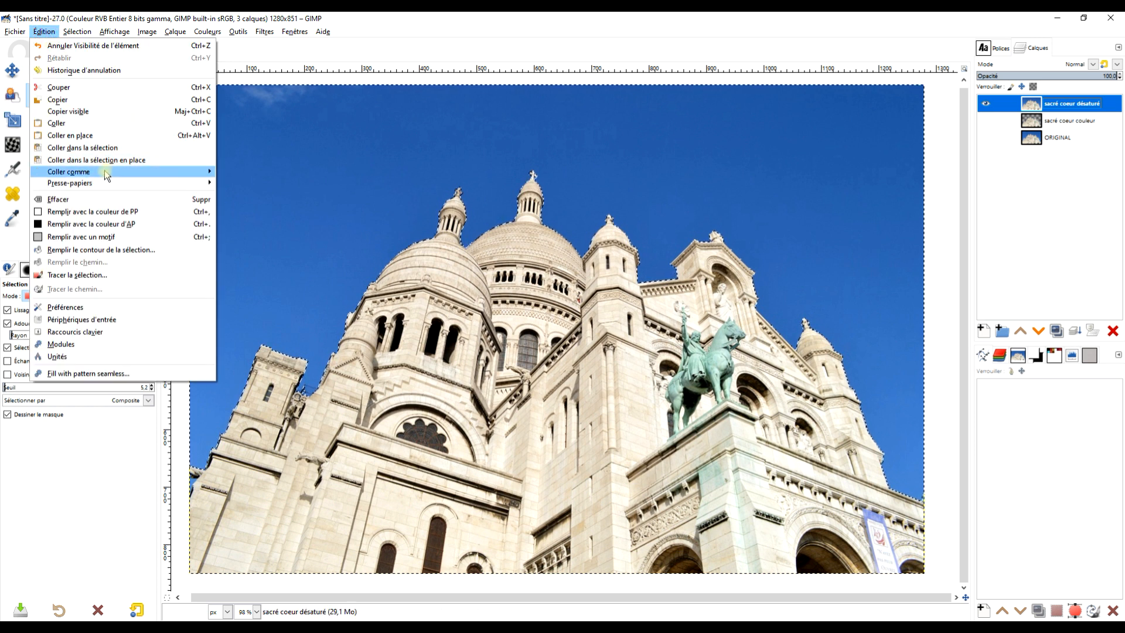
pyautogui.click(88, 202)
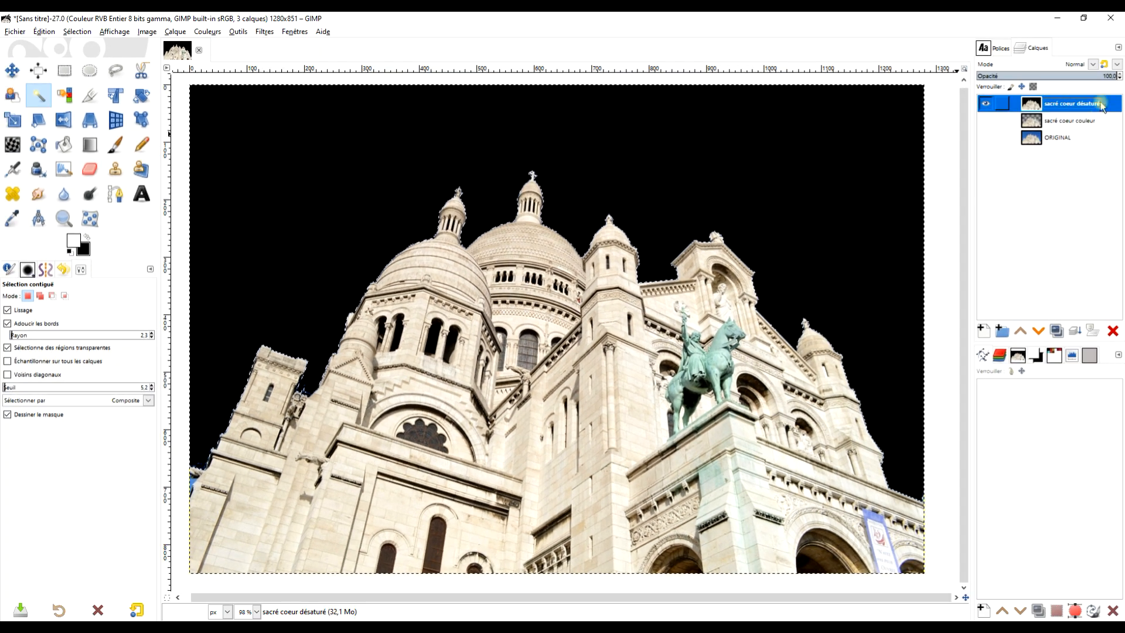
# Add an alpha channel to the "sacré coeur désaturé" layer.
pyautogui.rightClick(1081, 106)
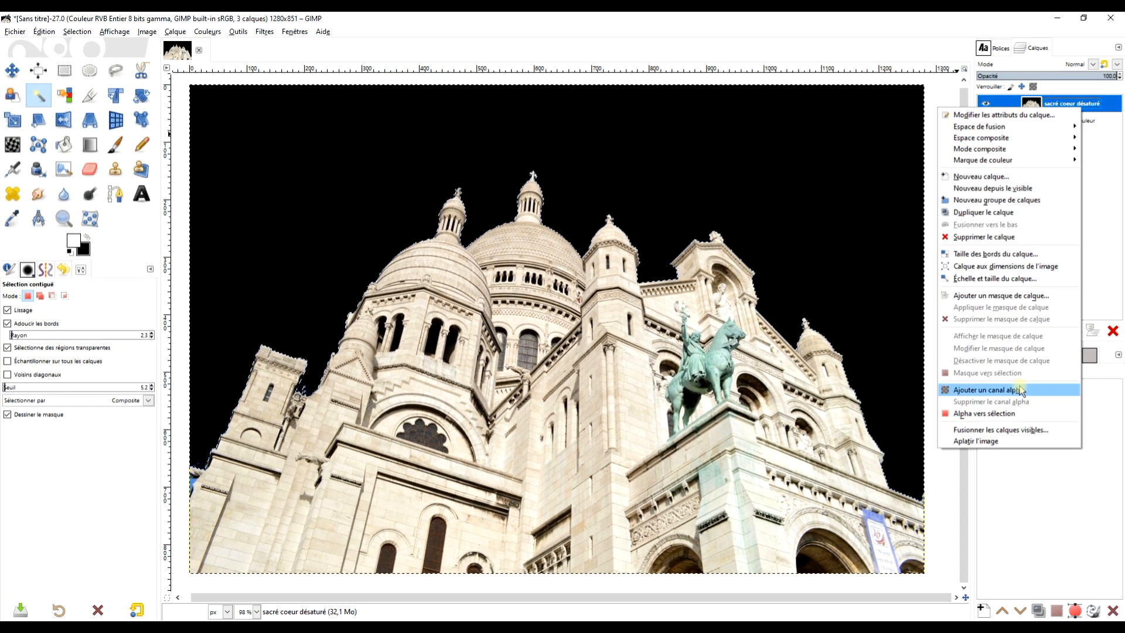
pyautogui.click(1009, 391)
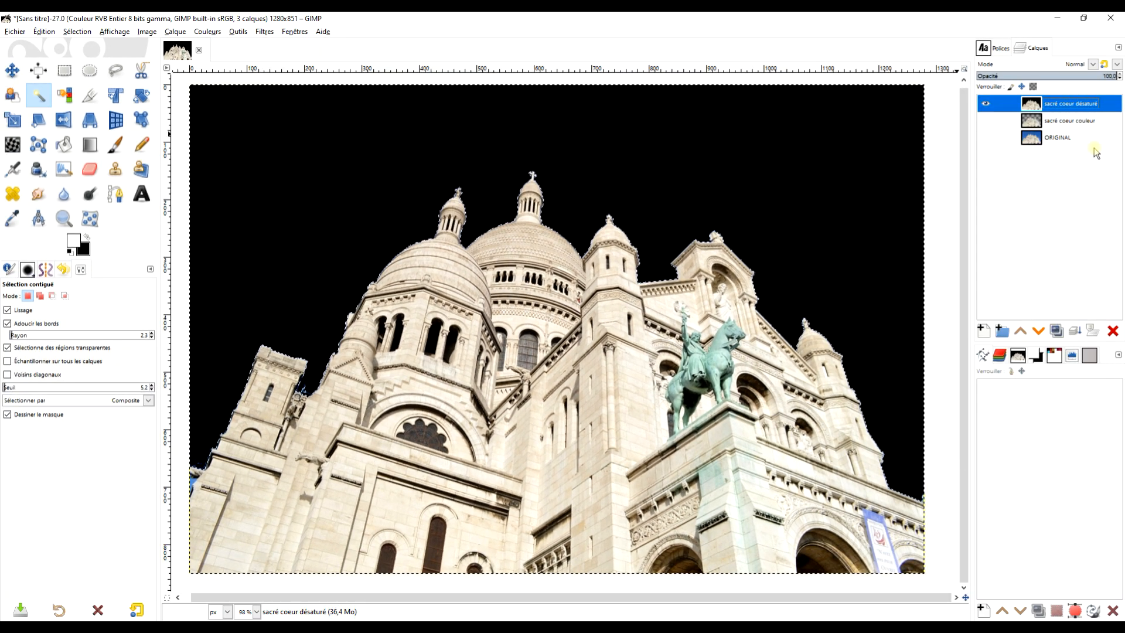
pyautogui.rightClick(1067, 108)
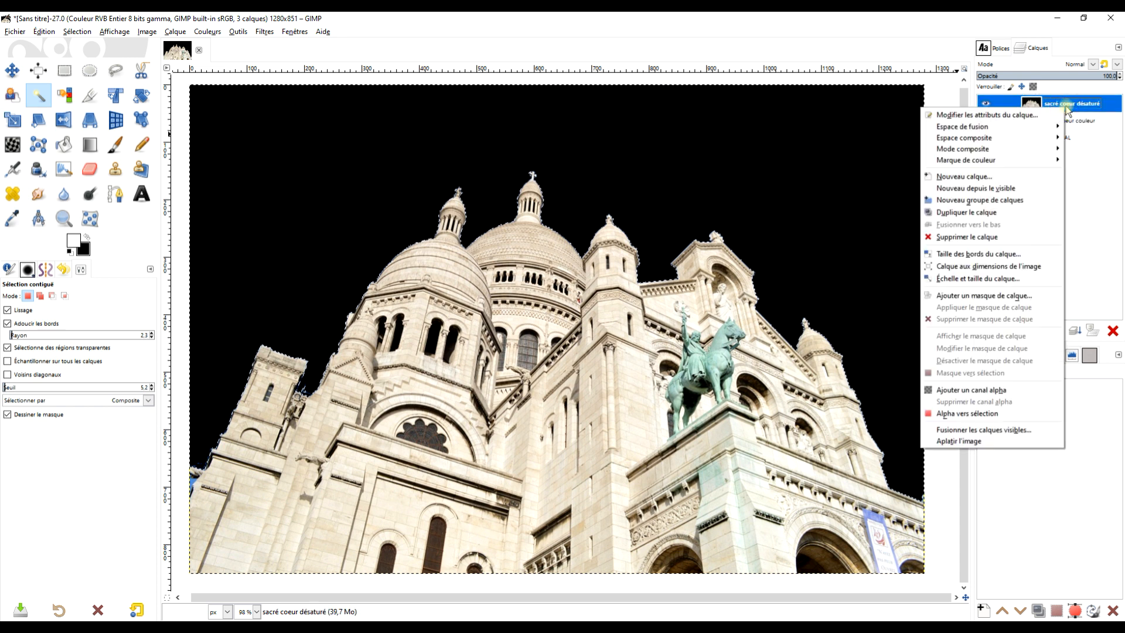
pyautogui.click(985, 390)
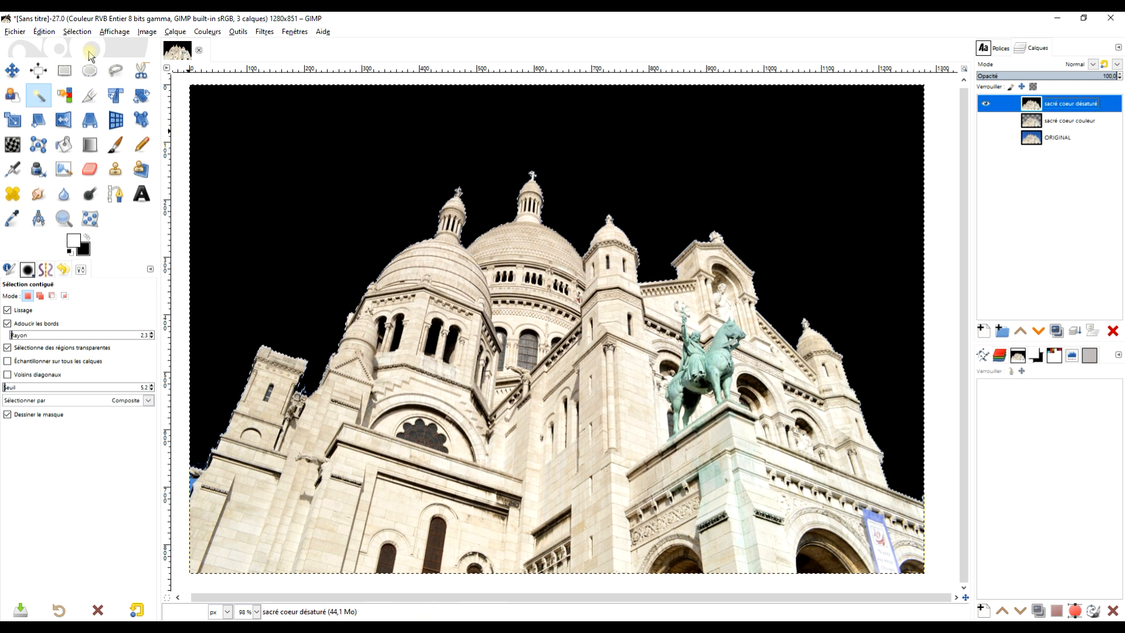
# Erase the selected sky from the "sacré coeur désaturé" layer to transparency and clear the selection.
pyautogui.click(52, 37)
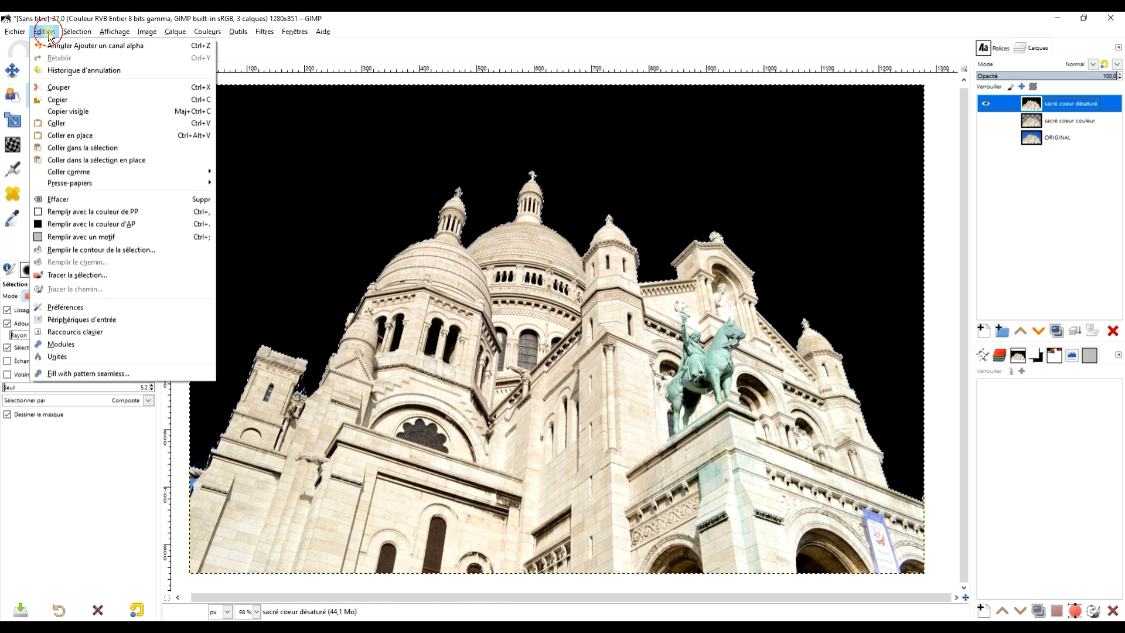
pyautogui.click(90, 199)
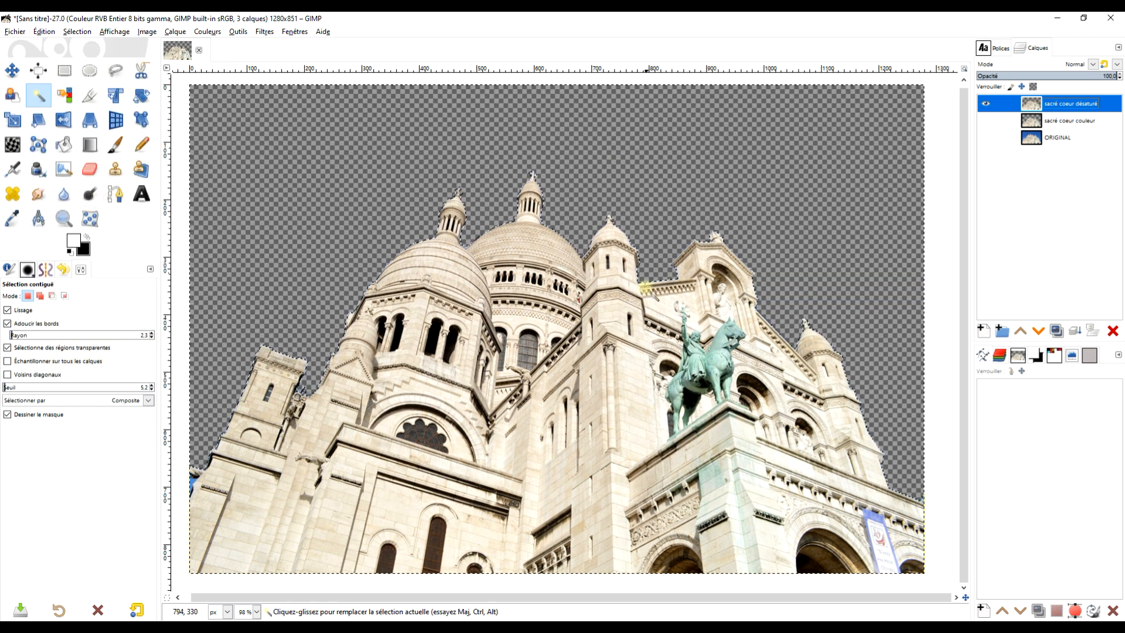
pyautogui.click(77, 31)
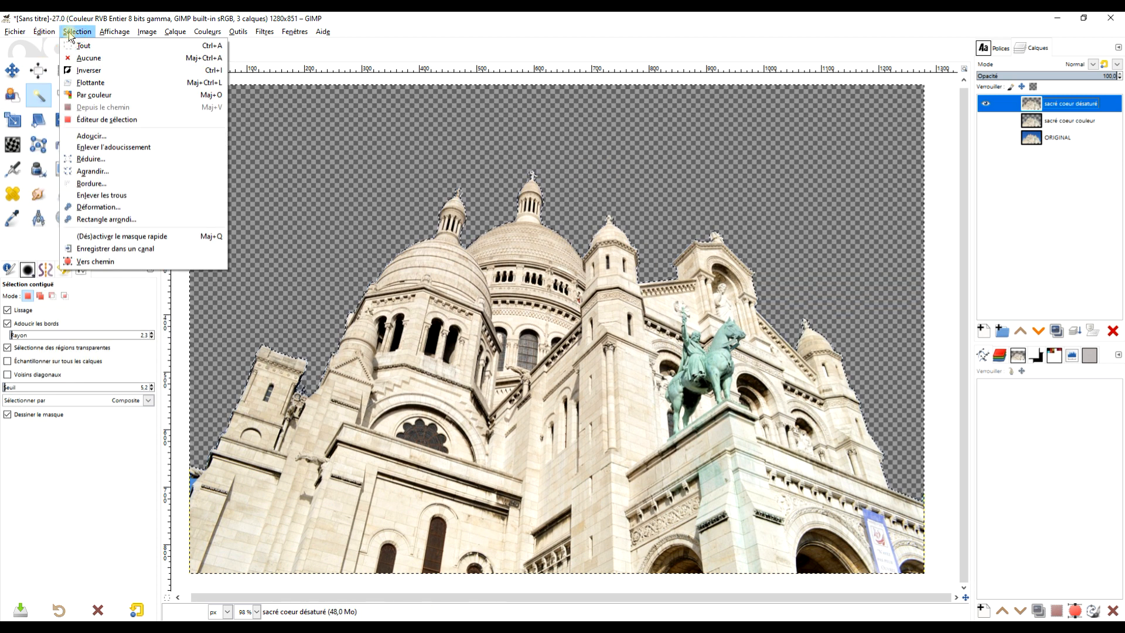
pyautogui.click(92, 61)
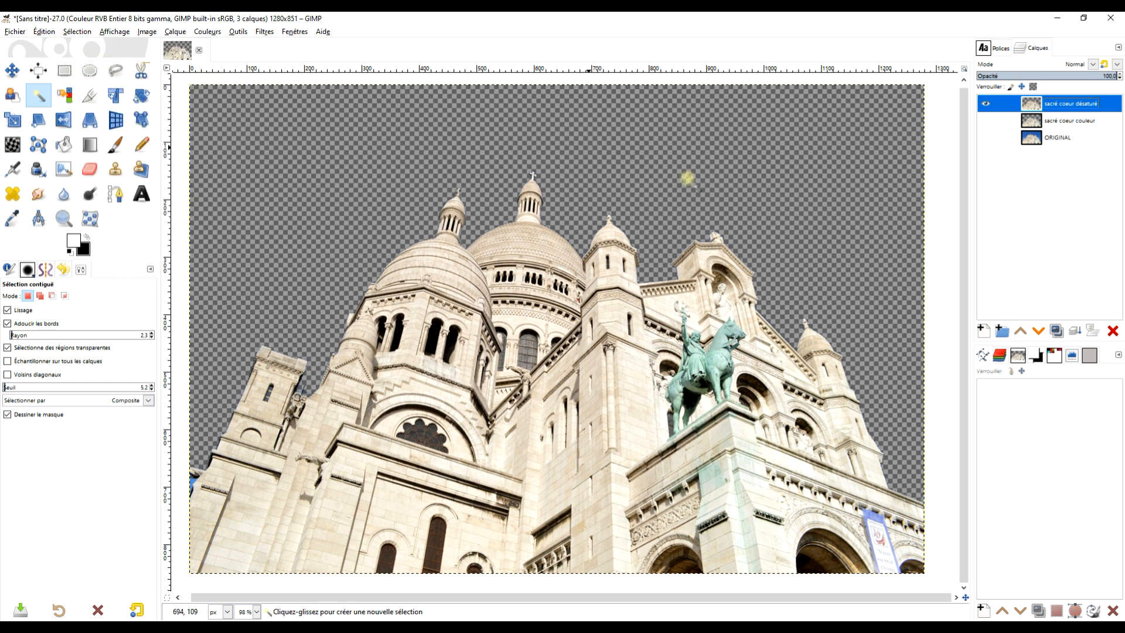
# Desaturate the "sacré coeur désaturé" layer using the Luminosité (TSL) mode.
pyautogui.click(208, 32)
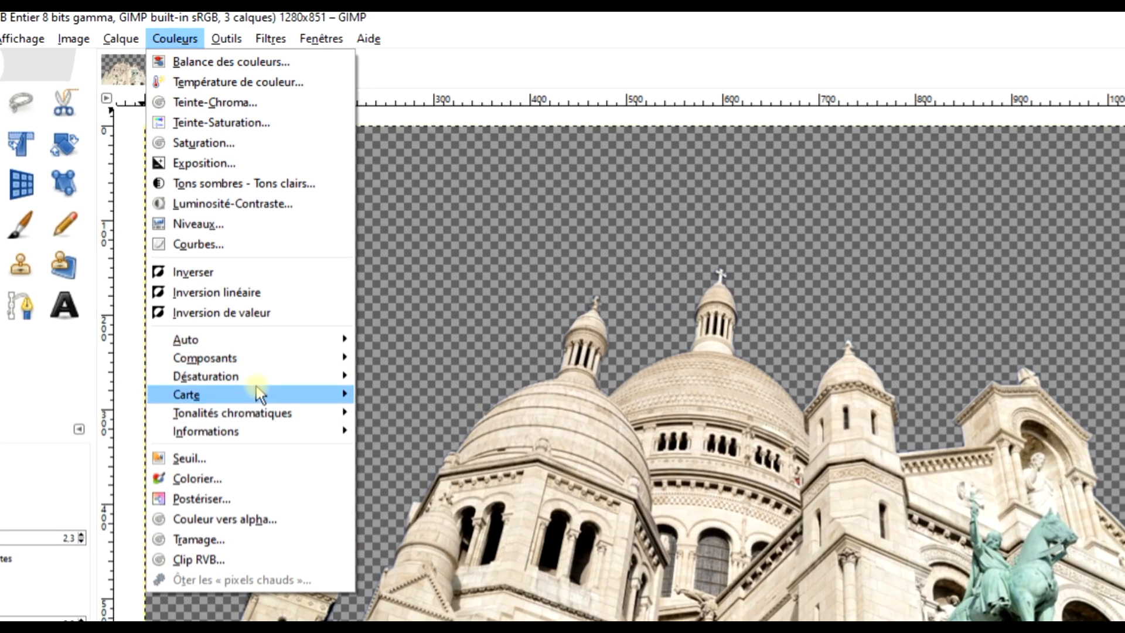
pyautogui.moveTo(262, 377)
pyautogui.click(432, 397)
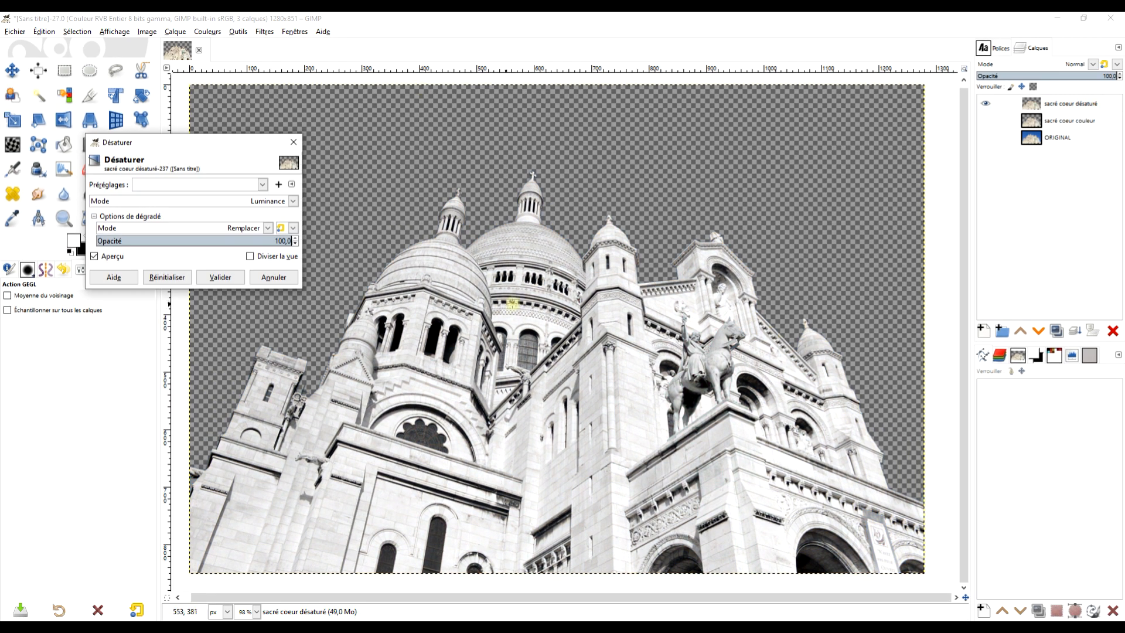
pyautogui.click(231, 202)
pyautogui.click(195, 248)
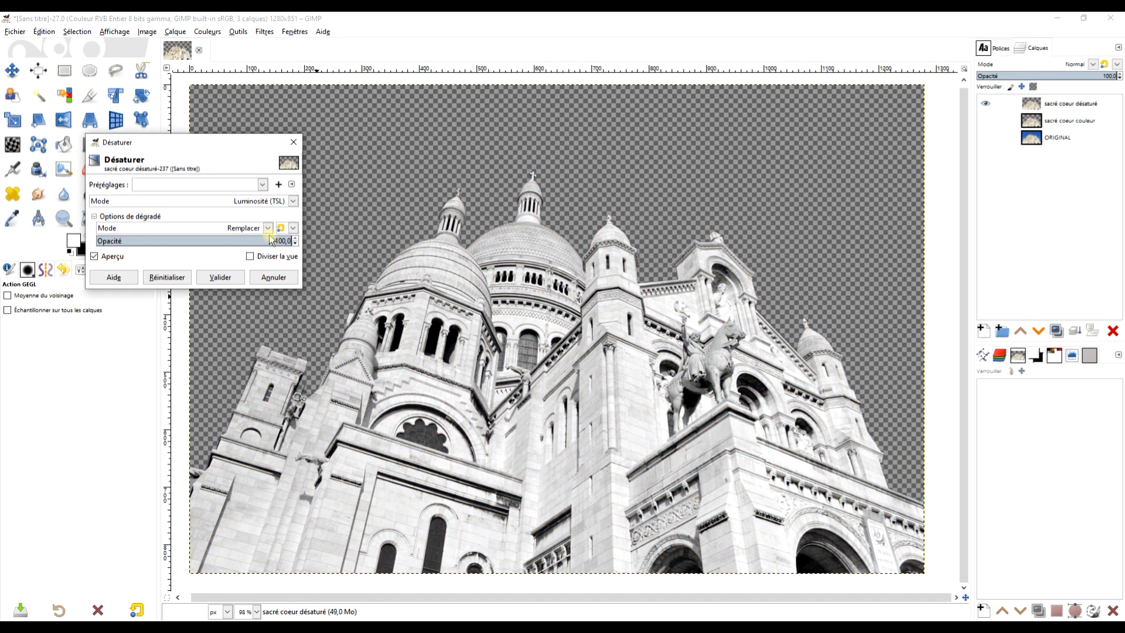
pyautogui.click(220, 277)
# Show the "sacré coeur couleur" layer and compare it with "sacré coeur désaturé" by toggling the latter's visibility.
pyautogui.click(987, 120)
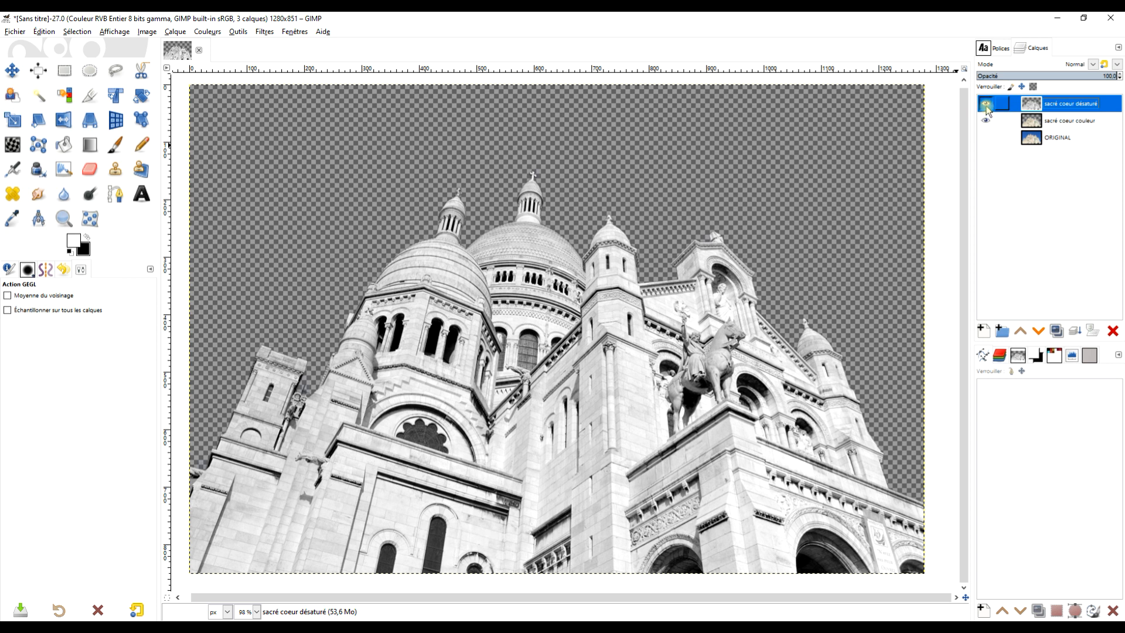
pyautogui.click(987, 104)
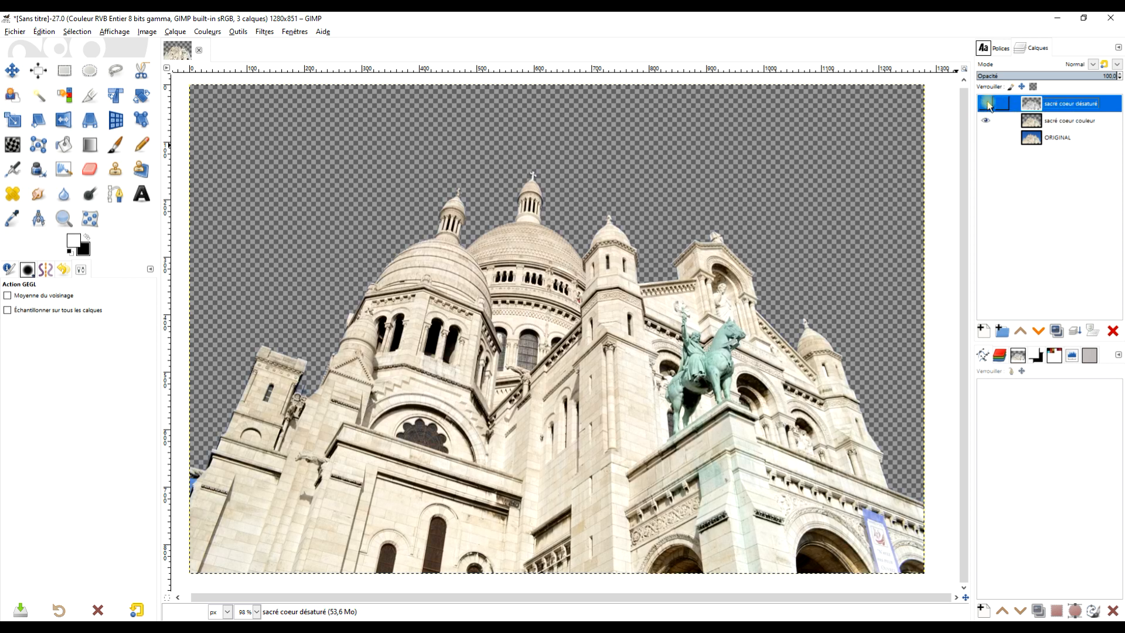
pyautogui.click(987, 104)
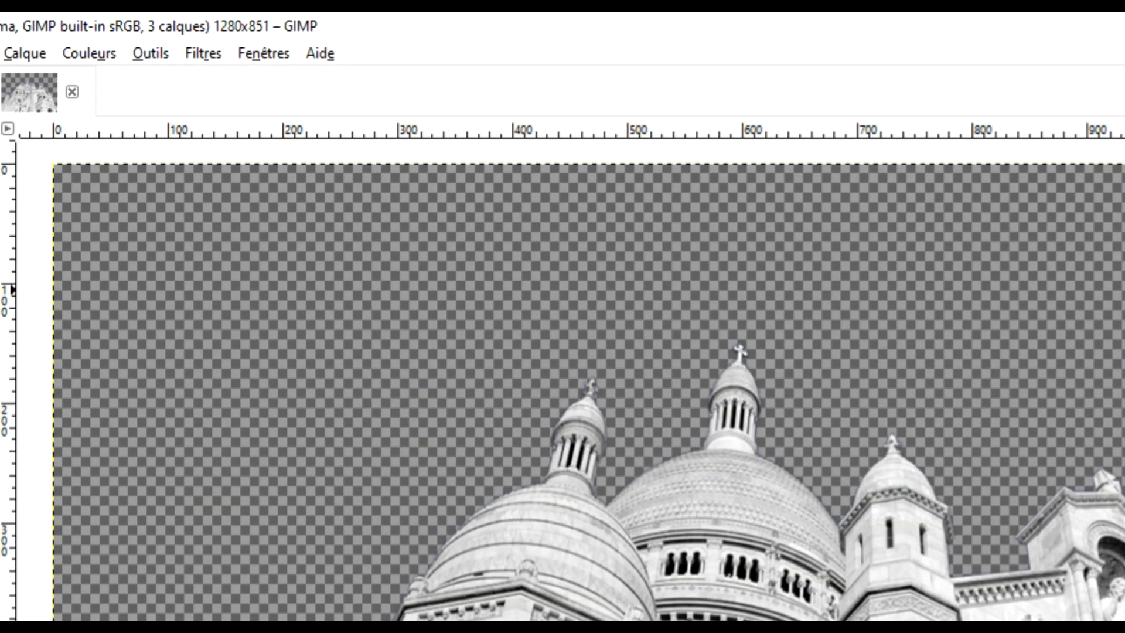
# Open the G'MIC-Qt Sketch filter for the "sacré coeur désaturé" layer and reset its parameters to their defaults.
pyautogui.click(203, 54)
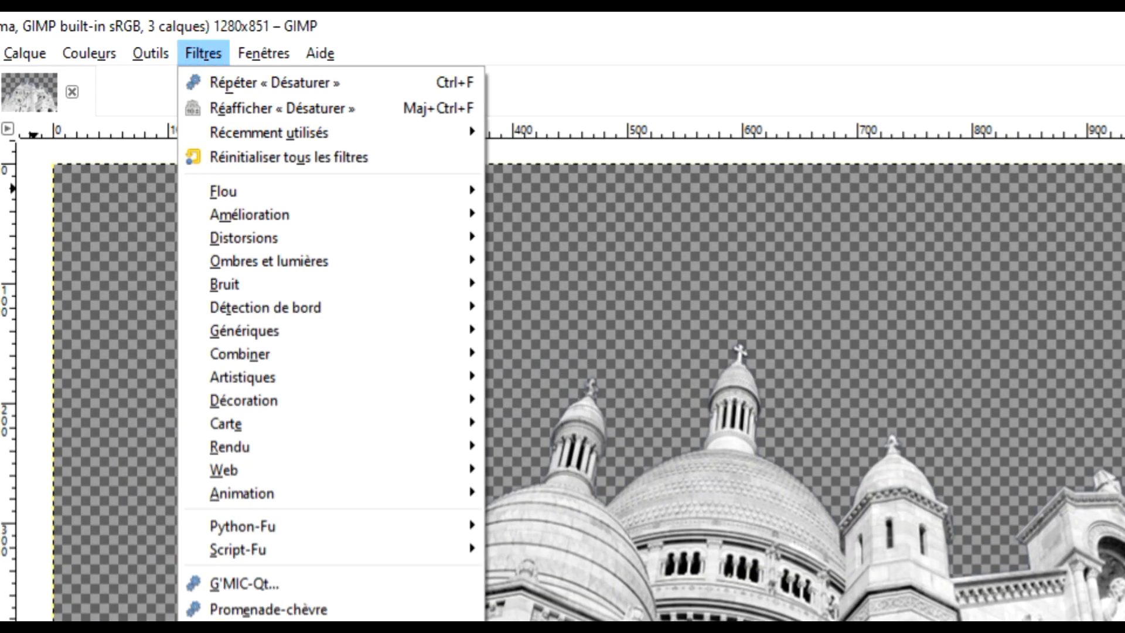
pyautogui.click(244, 583)
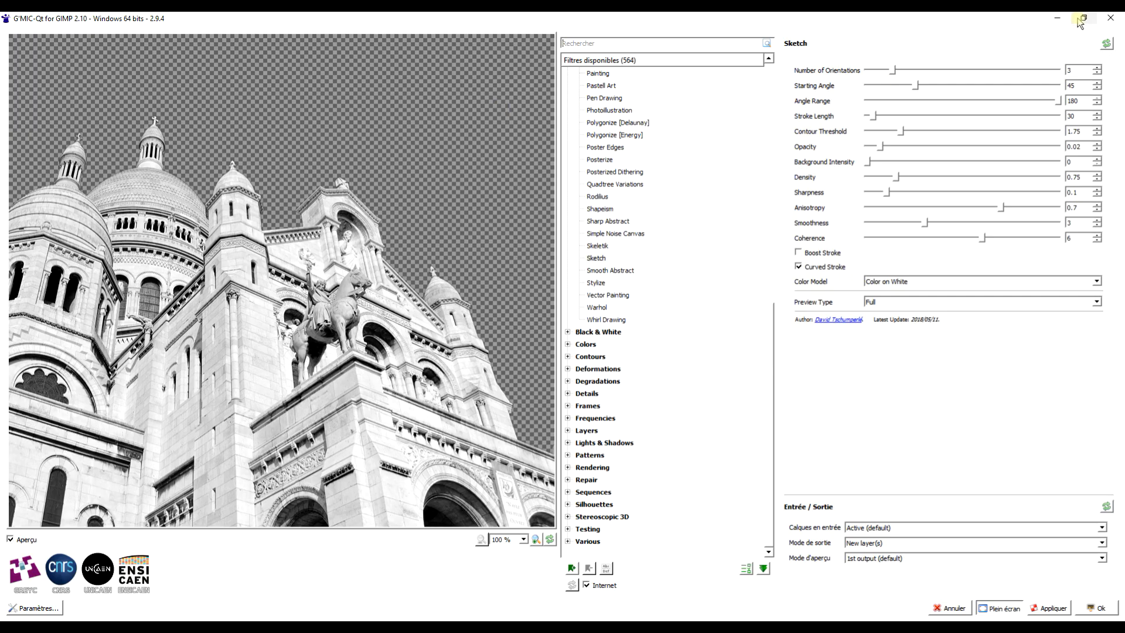
pyautogui.click(1082, 19)
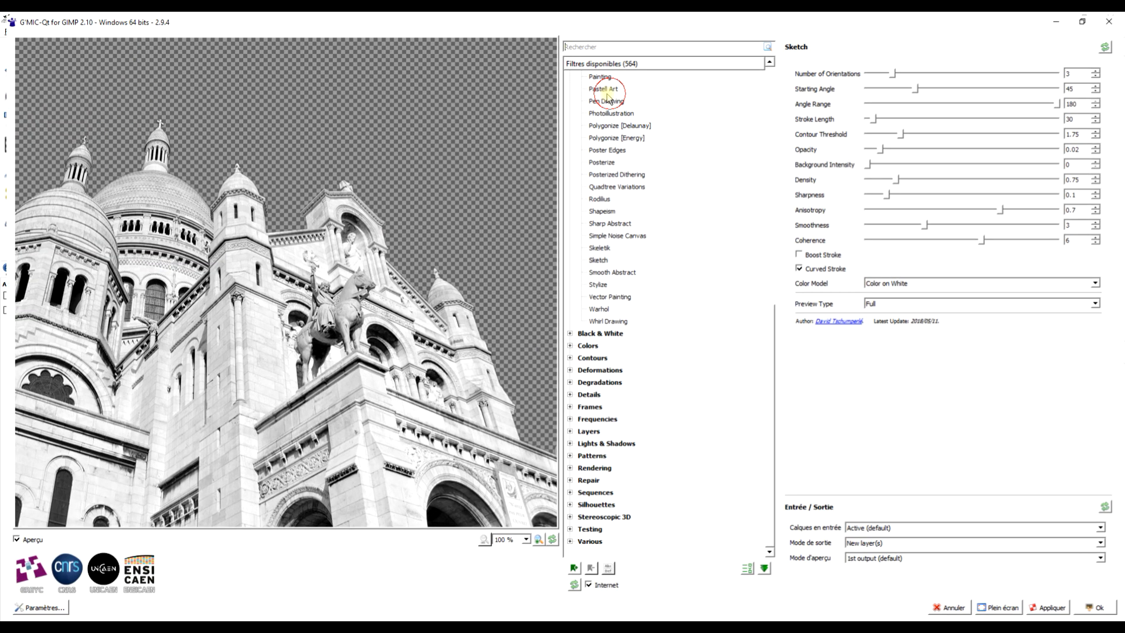
pyautogui.doubleClick(610, 93)
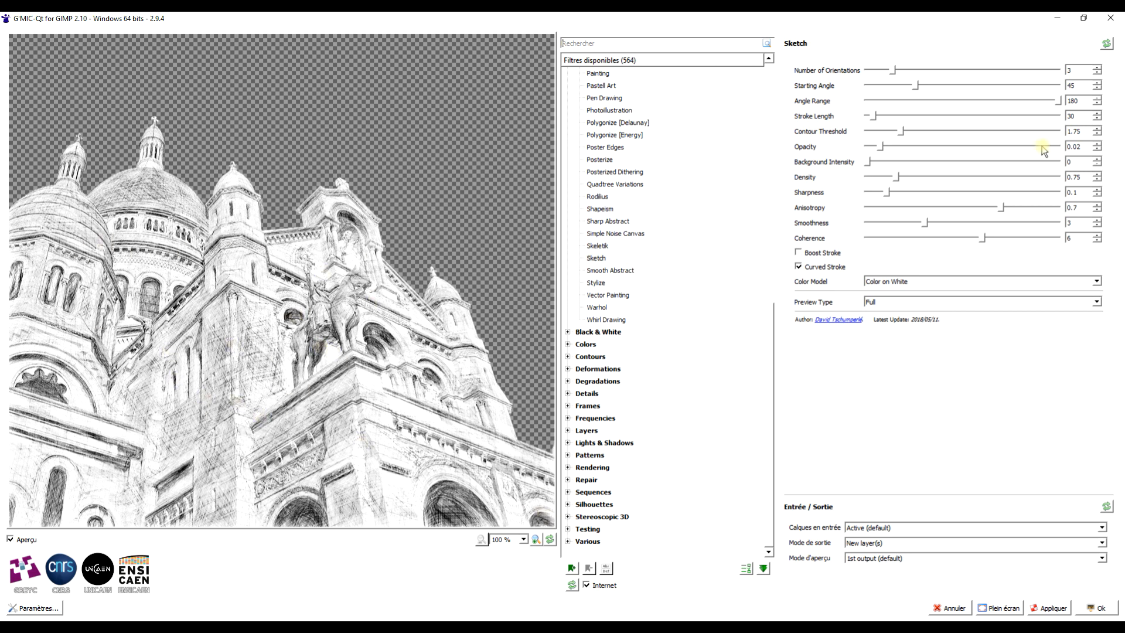
pyautogui.click(1108, 45)
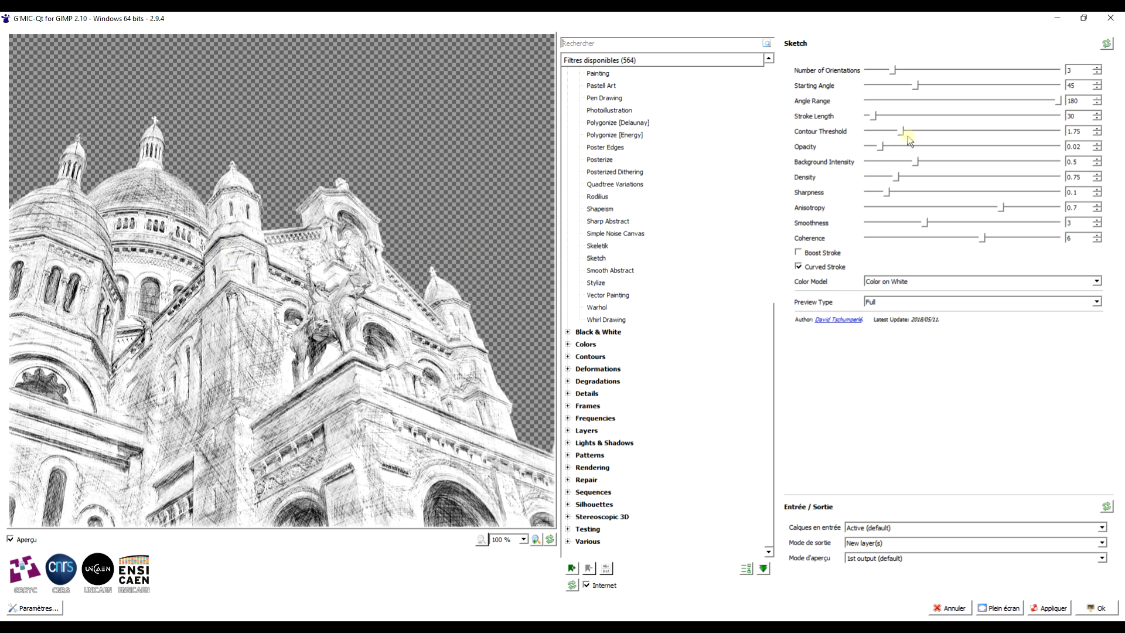
# Apply the Sketch filter as a new layer with Number of Orientations 3 and Density 1.7, after trying 5 orientations.
pyautogui.moveTo(894, 70); pyautogui.dragTo(918, 71)
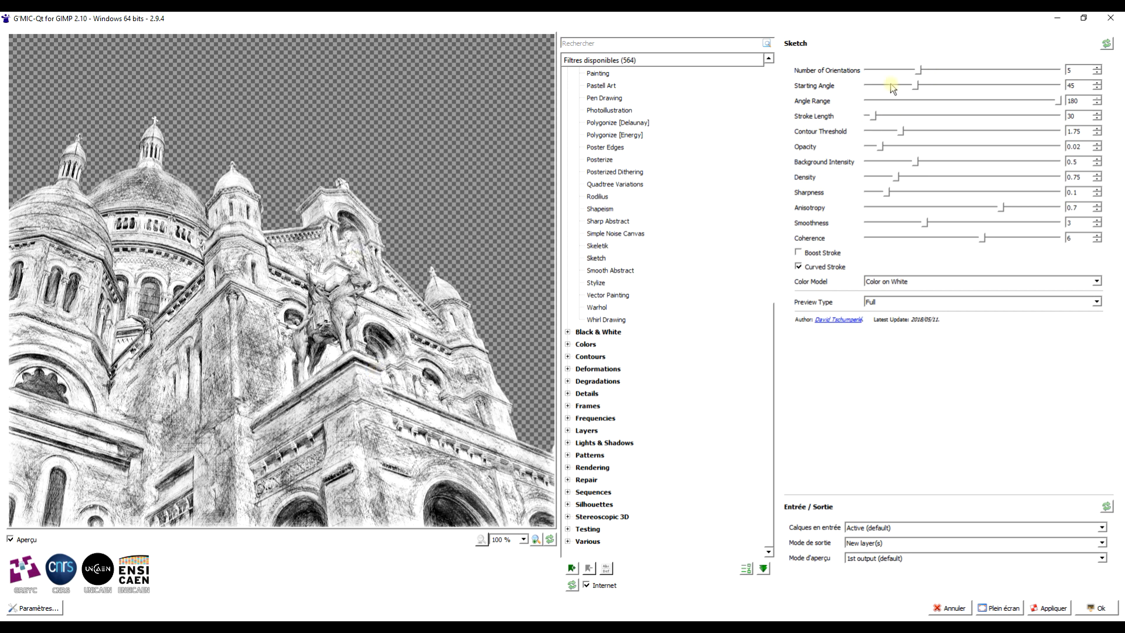
pyautogui.moveTo(919, 64); pyautogui.dragTo(895, 69)
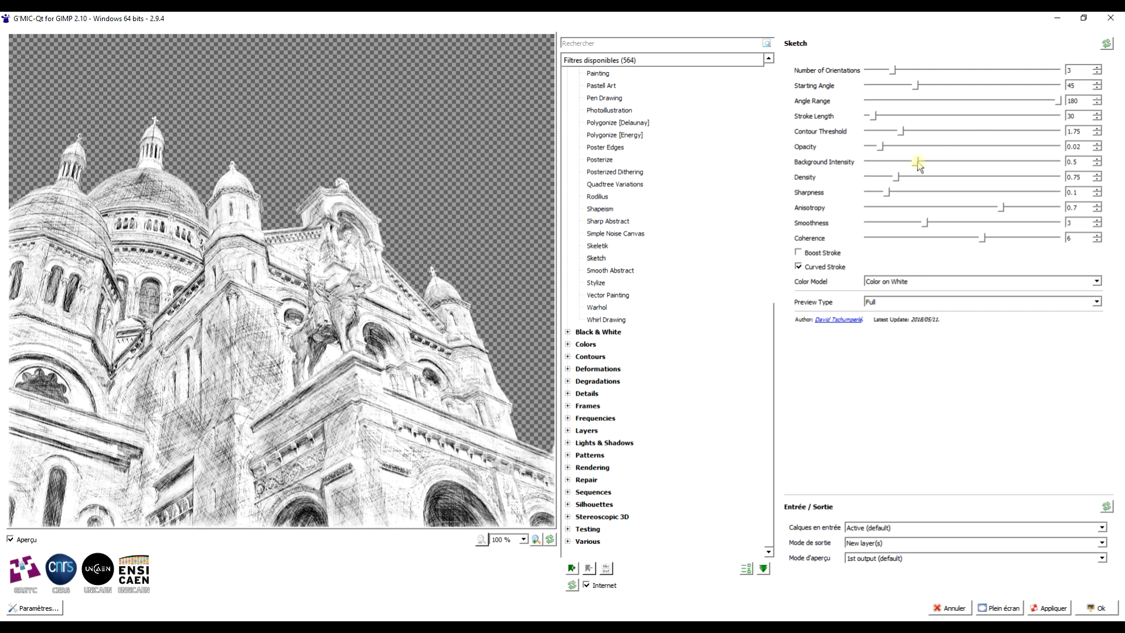
pyautogui.moveTo(896, 177); pyautogui.dragTo(934, 177)
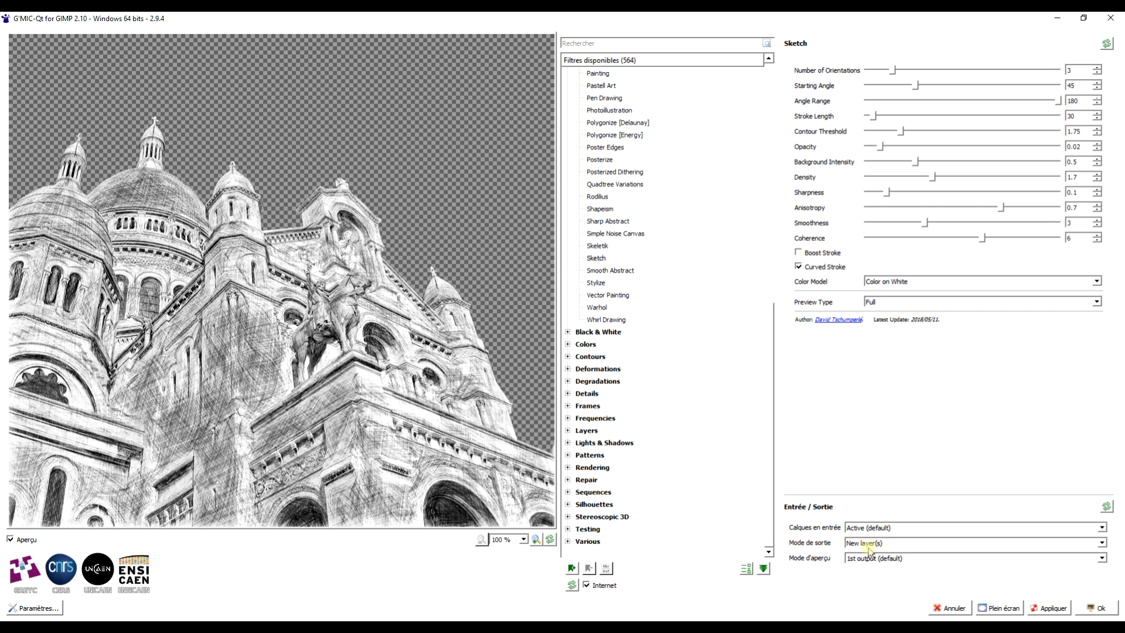
pyautogui.click(1090, 609)
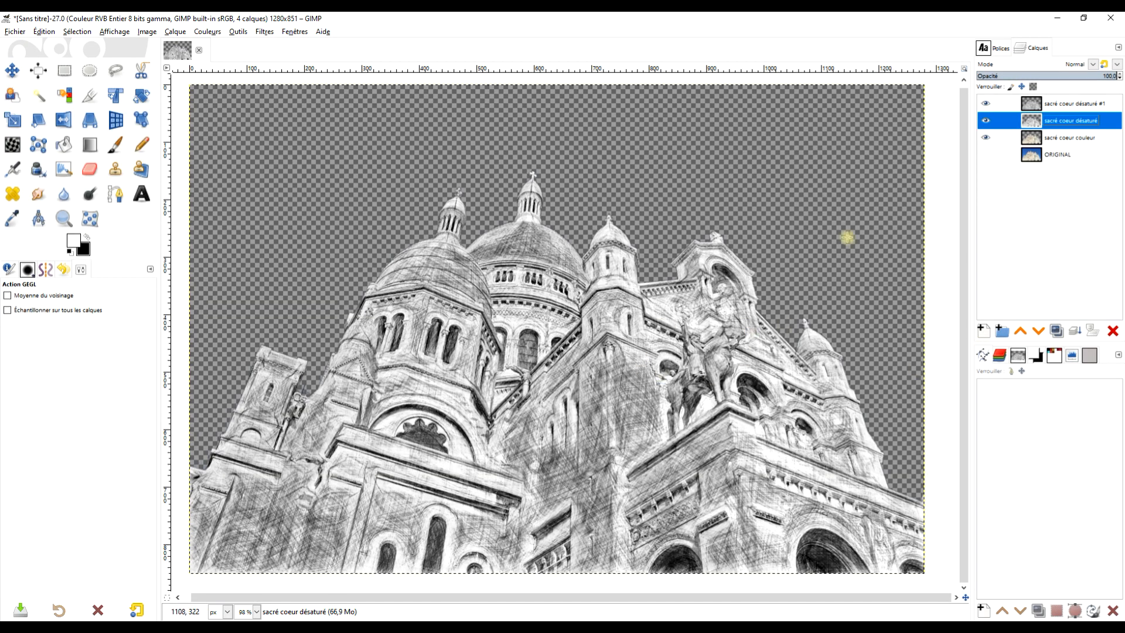
# Create a white 1280 x 851 px layer named "fond" directly above the ORIGINAL layer.
pyautogui.click(1063, 156)
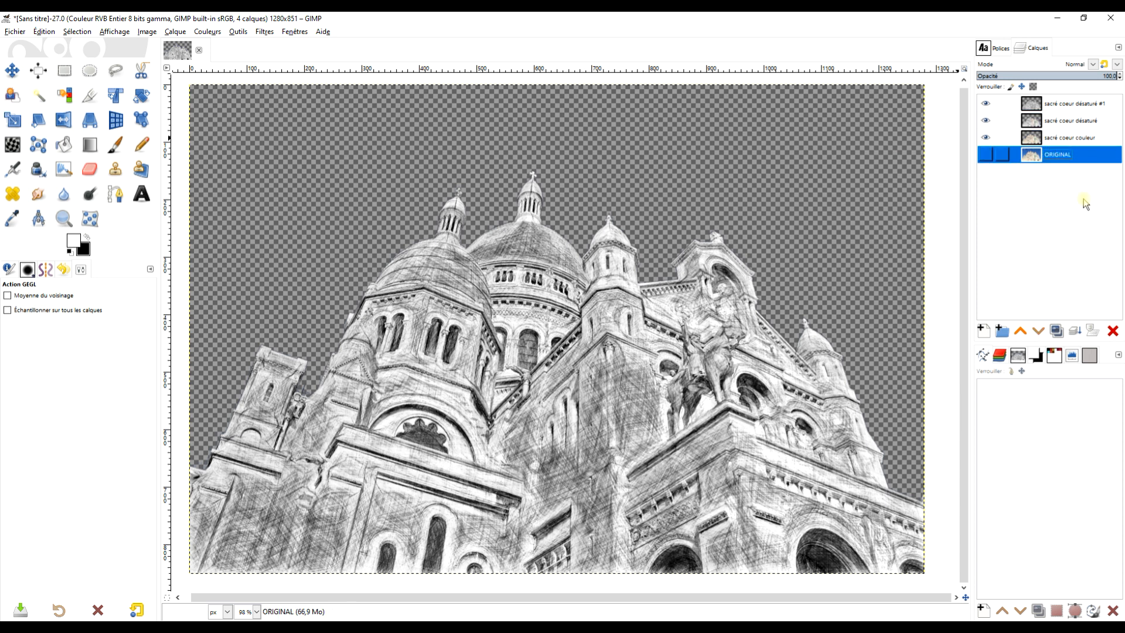
pyautogui.click(984, 332)
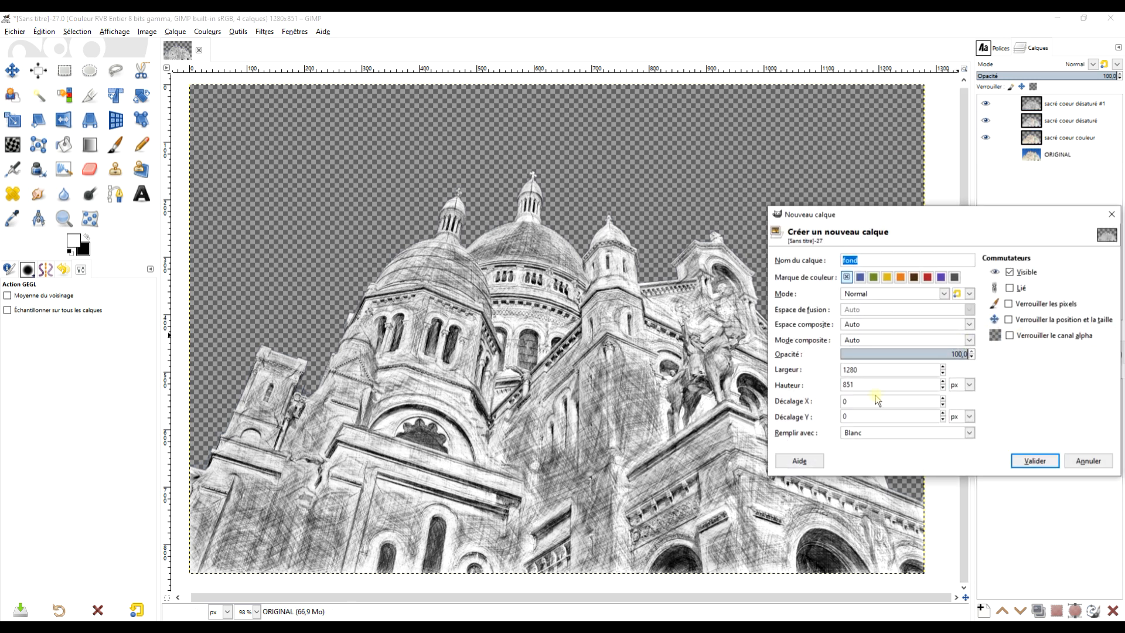
pyautogui.click(860, 261)
pyautogui.click(1032, 461)
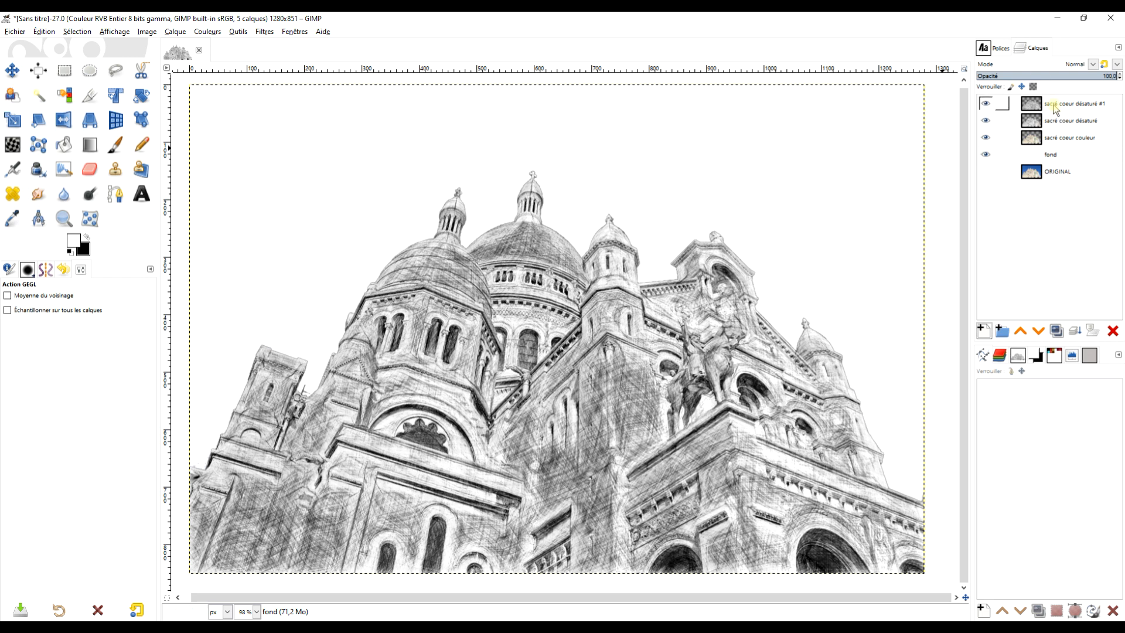
# Hide both "sacré coeur désaturé" layers and repeat the last G'MIC-Qt filter on the "sacré coeur couleur" layer.
pyautogui.click(987, 120)
pyautogui.click(987, 121)
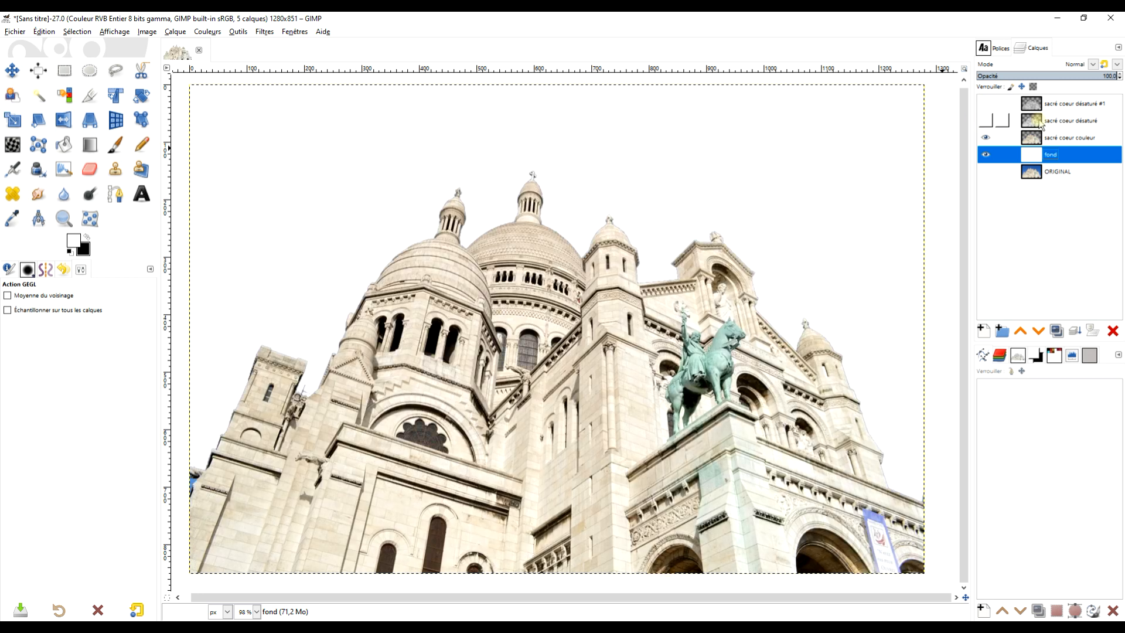
pyautogui.click(1089, 139)
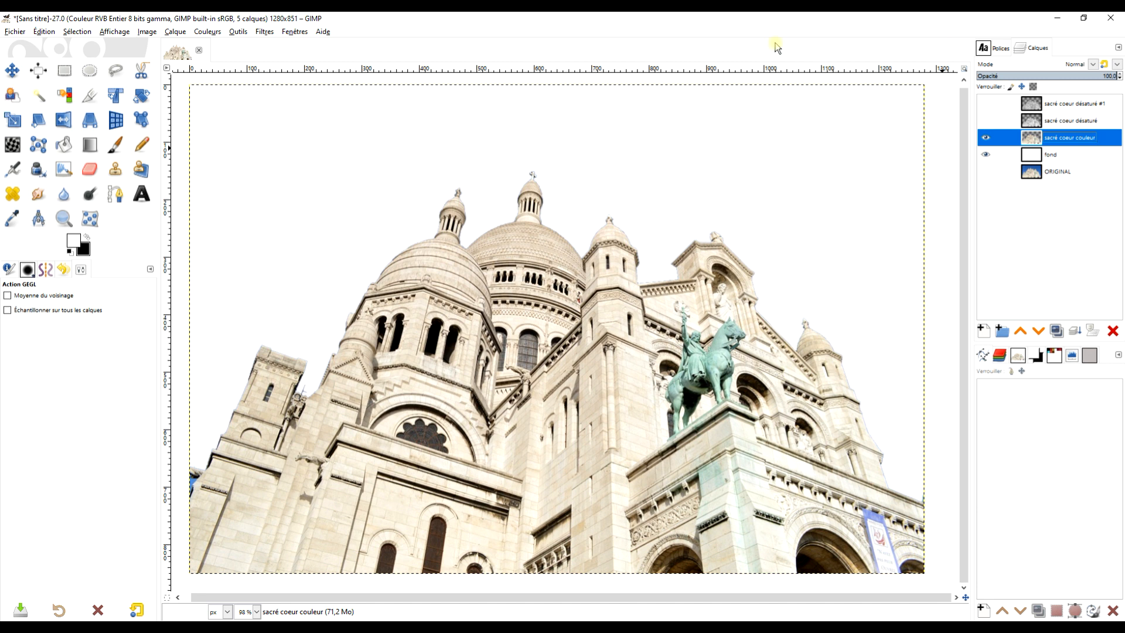
pyautogui.click(258, 34)
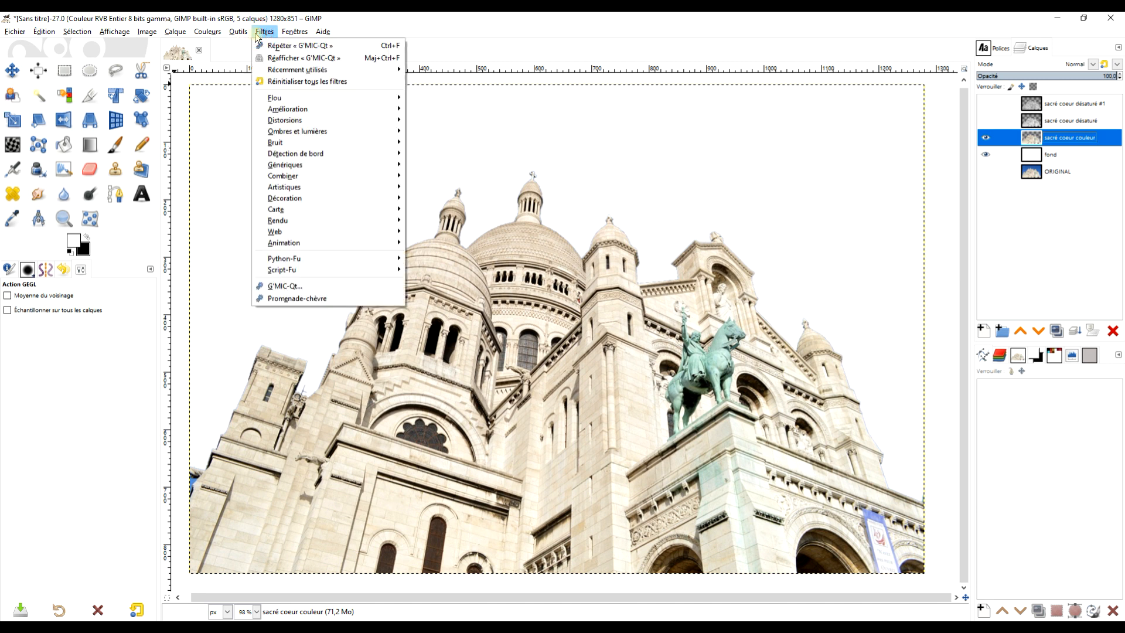
pyautogui.click(287, 49)
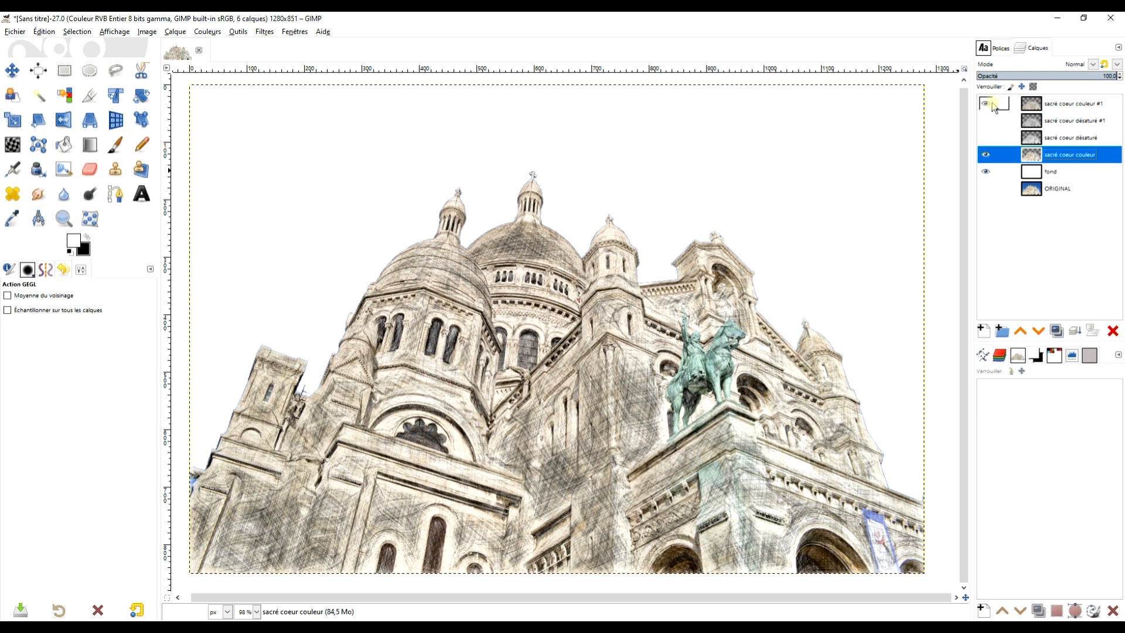
# Hide the "sacré coeur couleur" and "sacré coeur couleur #1" layers and show "sacré coeur désaturé #1".
pyautogui.click(985, 154)
pyautogui.click(988, 105)
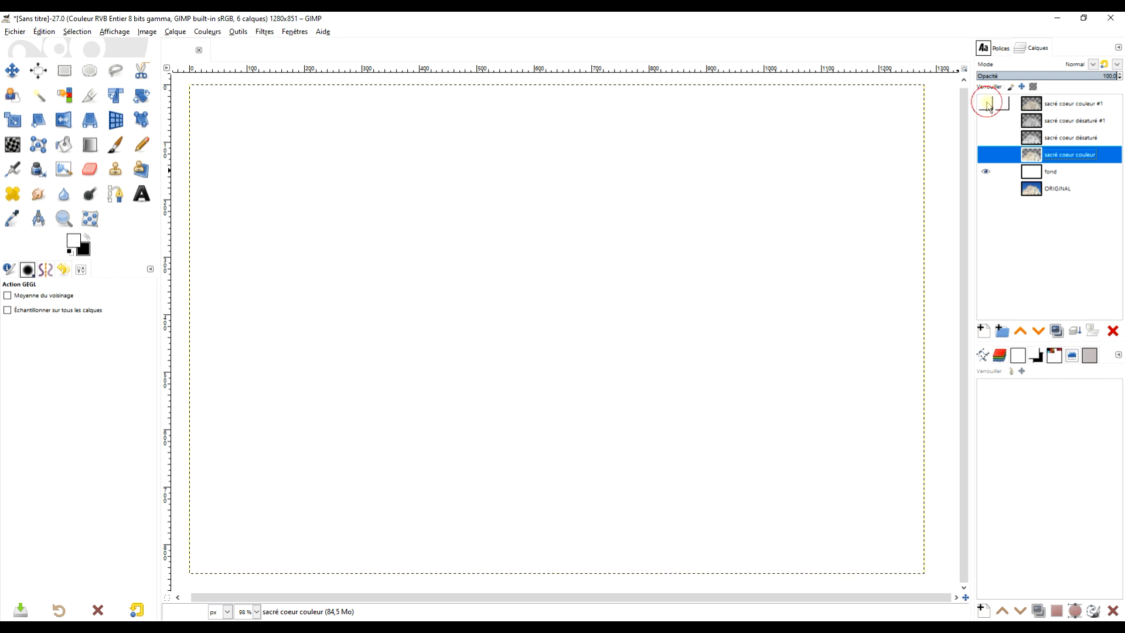
pyautogui.click(985, 122)
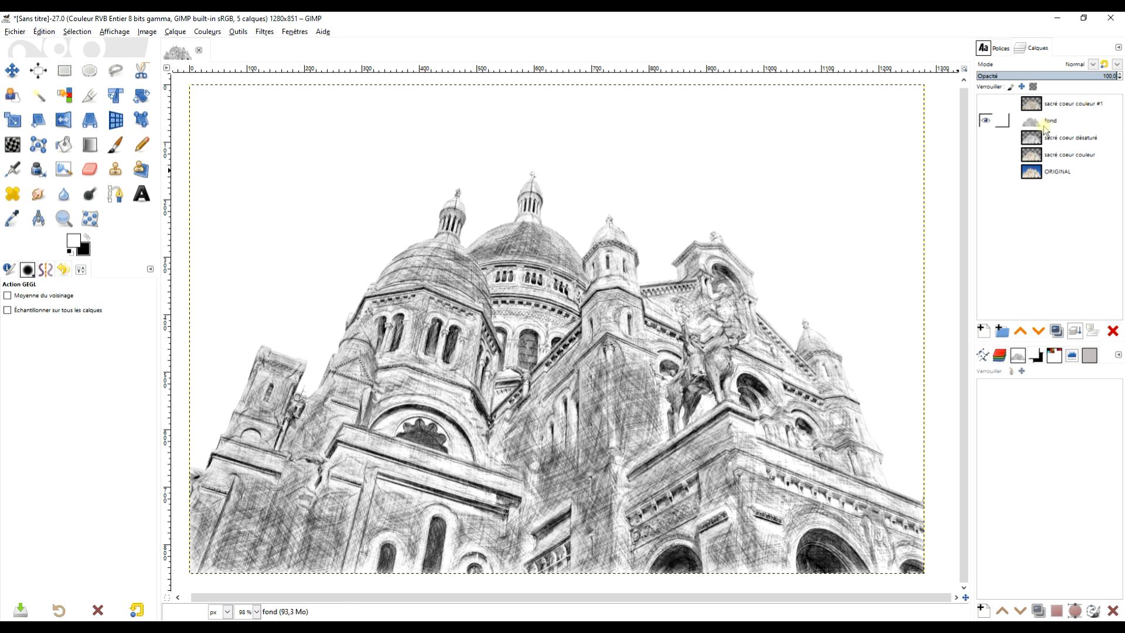
# Show the ORIGINAL layer and hide the "fond" layer containing the pencil sketch.
pyautogui.click(986, 171)
pyautogui.click(986, 121)
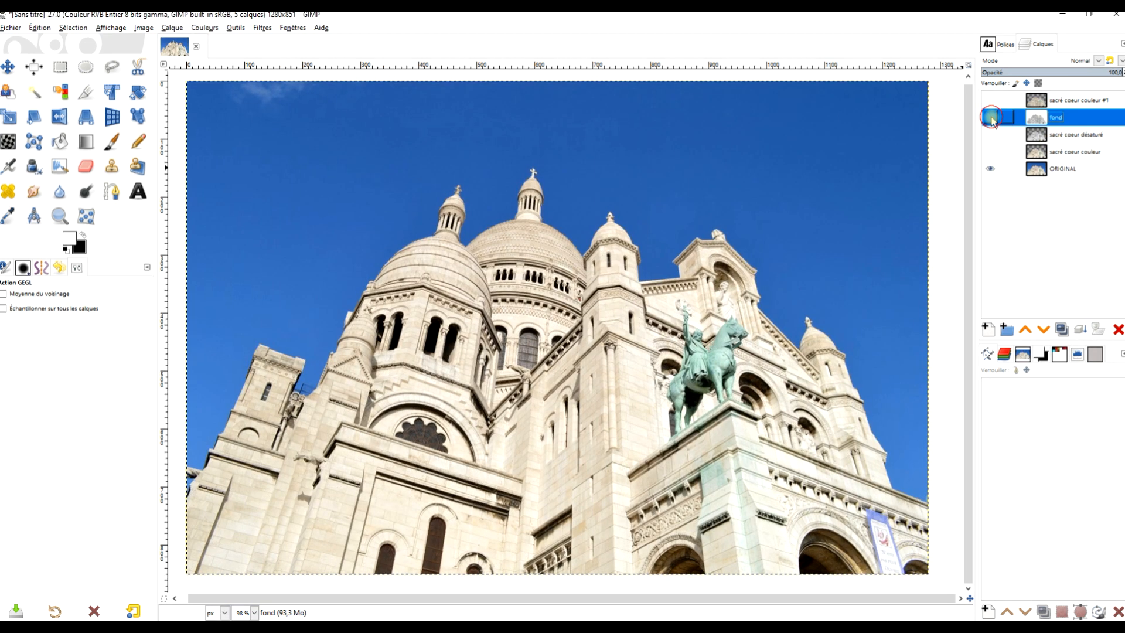